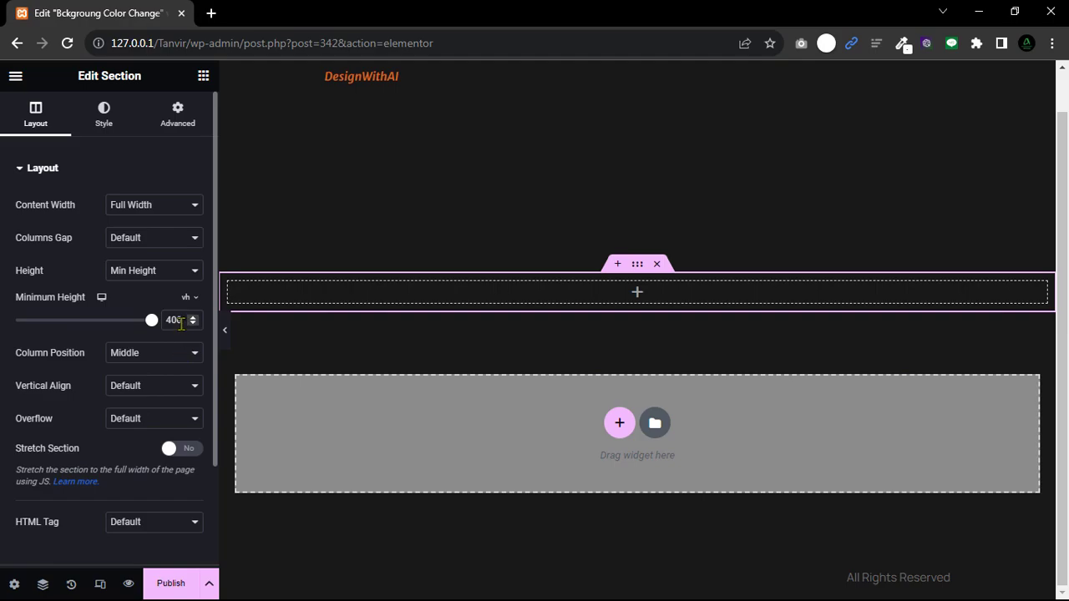
Set the section's minimum height to 98 vh and assign it the CSS class "panel".
{"action": "double_click", "coordinate": [180, 323]}
{"action": "type", "text": "98"}
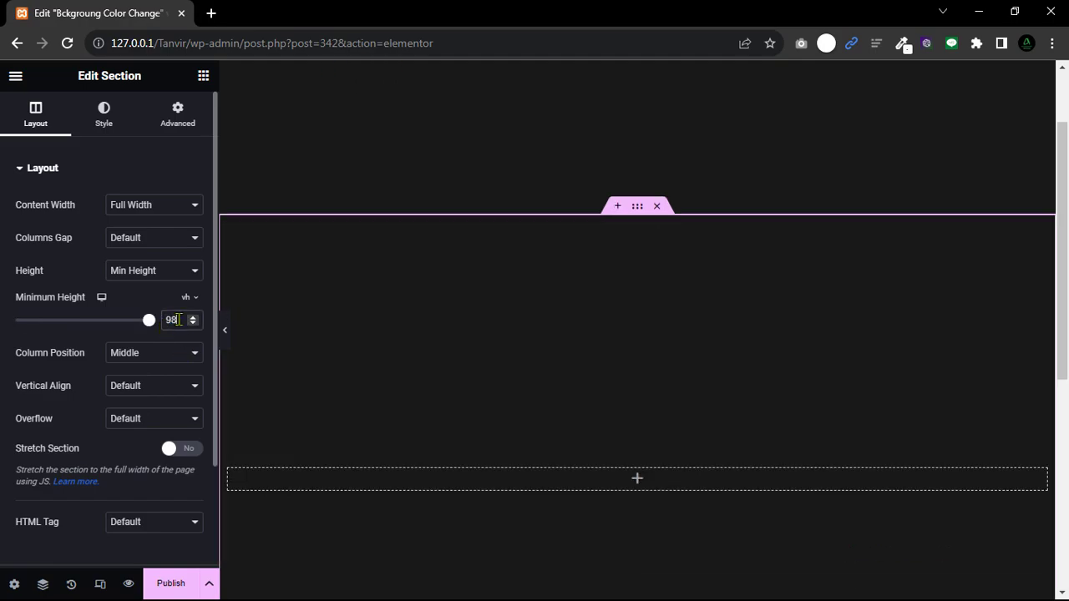
{"action": "left_click", "coordinate": [172, 125]}
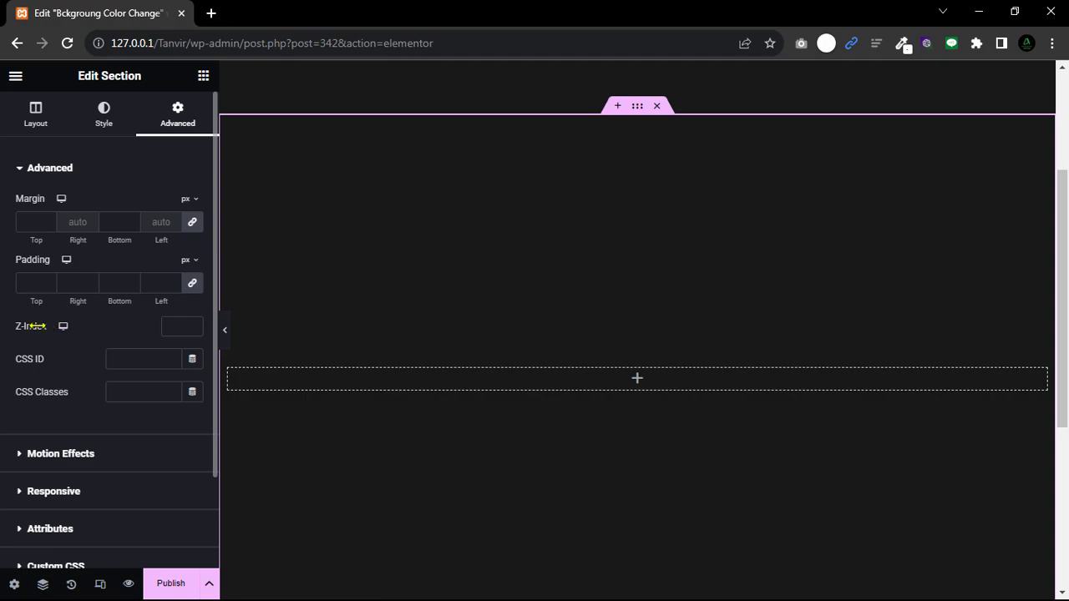
{"action": "left_click", "coordinate": [112, 392]}
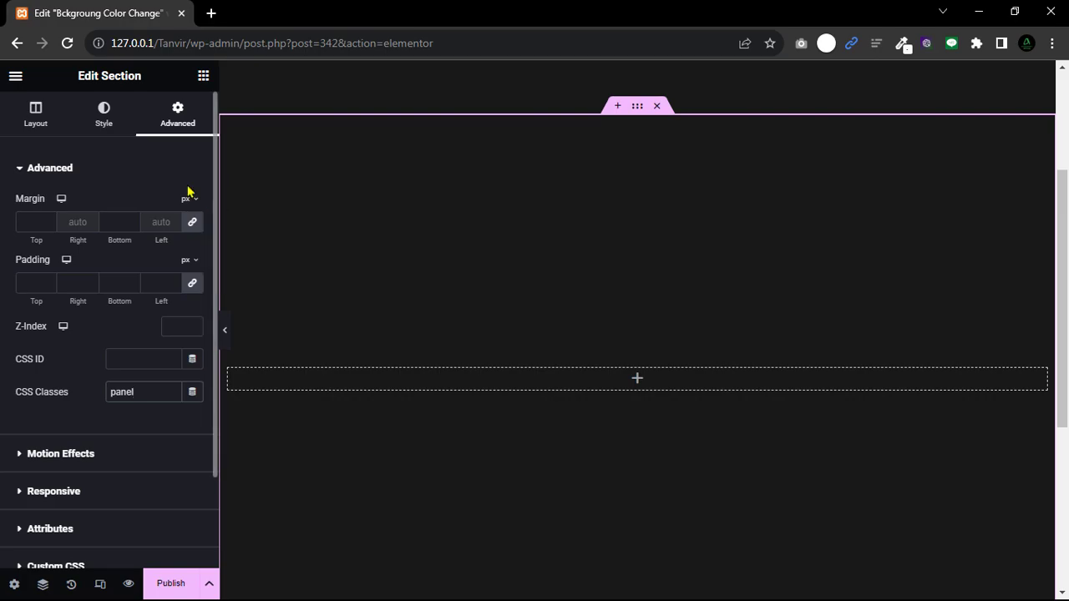
{"action": "left_click", "coordinate": [37, 122]}
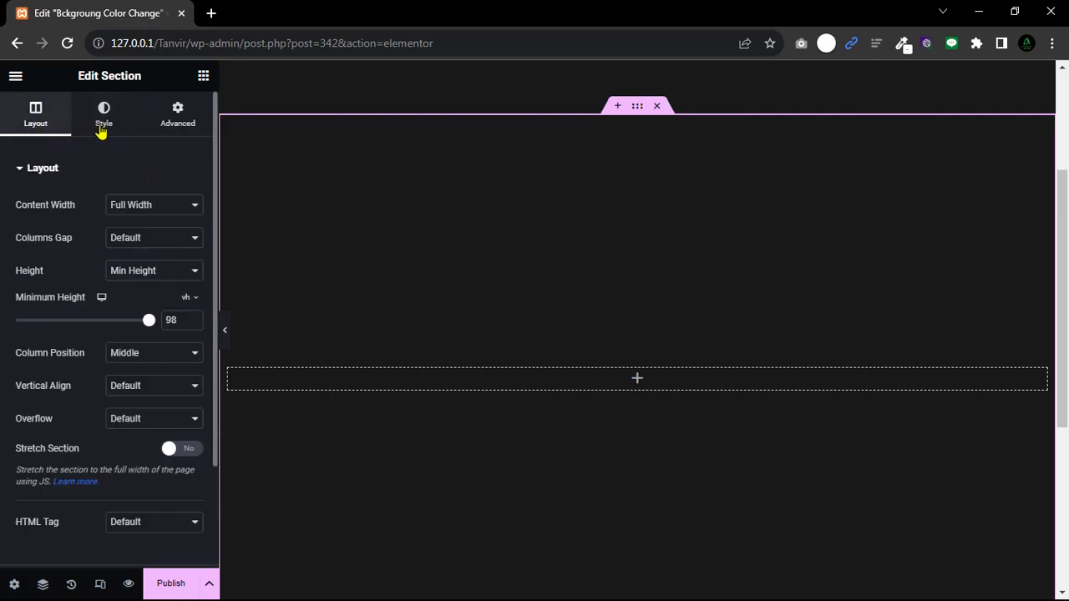
Add a Heading widget to the empty section and set its title to "Black".
{"action": "left_click", "coordinate": [202, 77]}
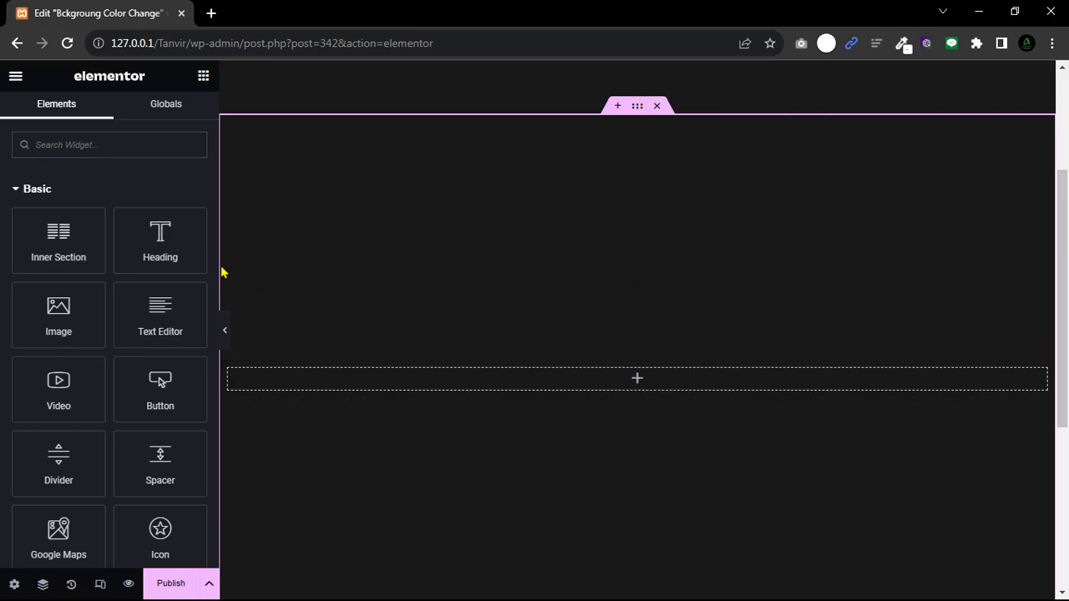
{"action": "left_click_drag", "start_coordinate": [161, 238], "coordinate": [627, 371]}
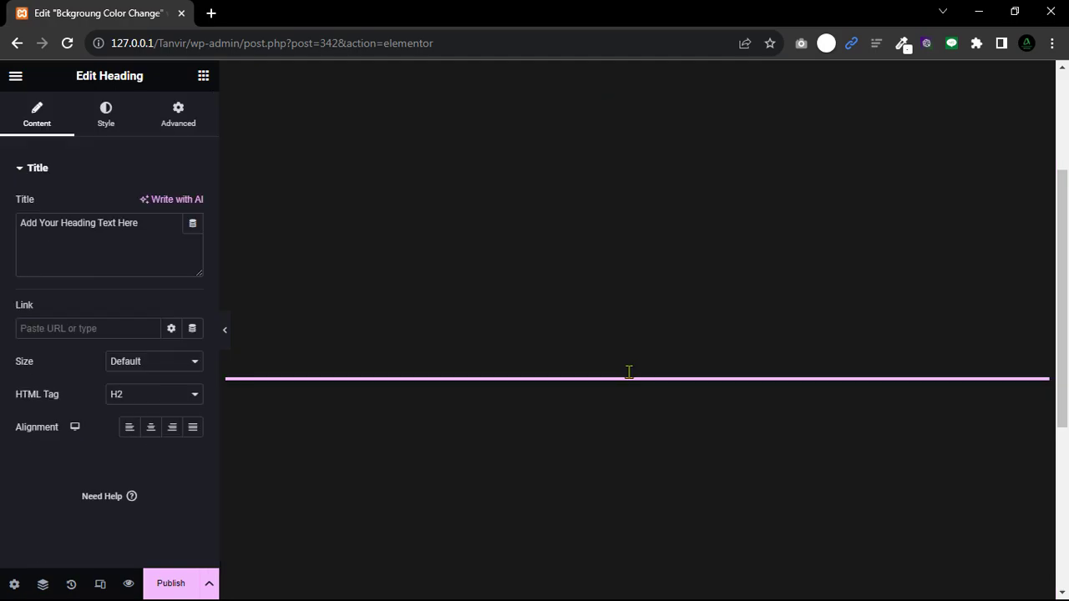
{"action": "left_click_drag", "start_coordinate": [142, 223], "coordinate": [3, 222]}
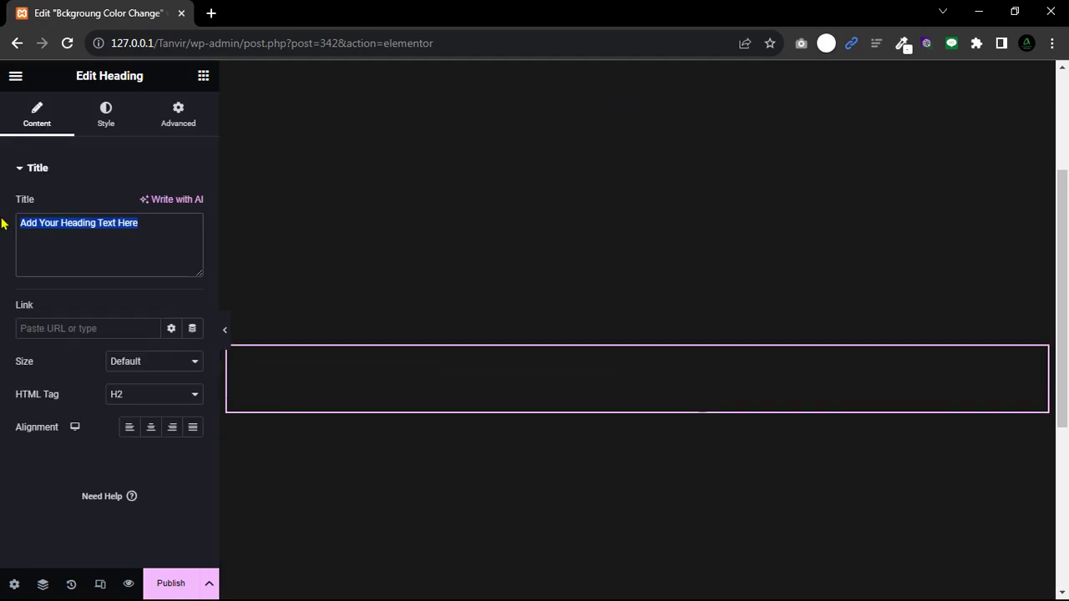
{"action": "type", "text": "Black"}
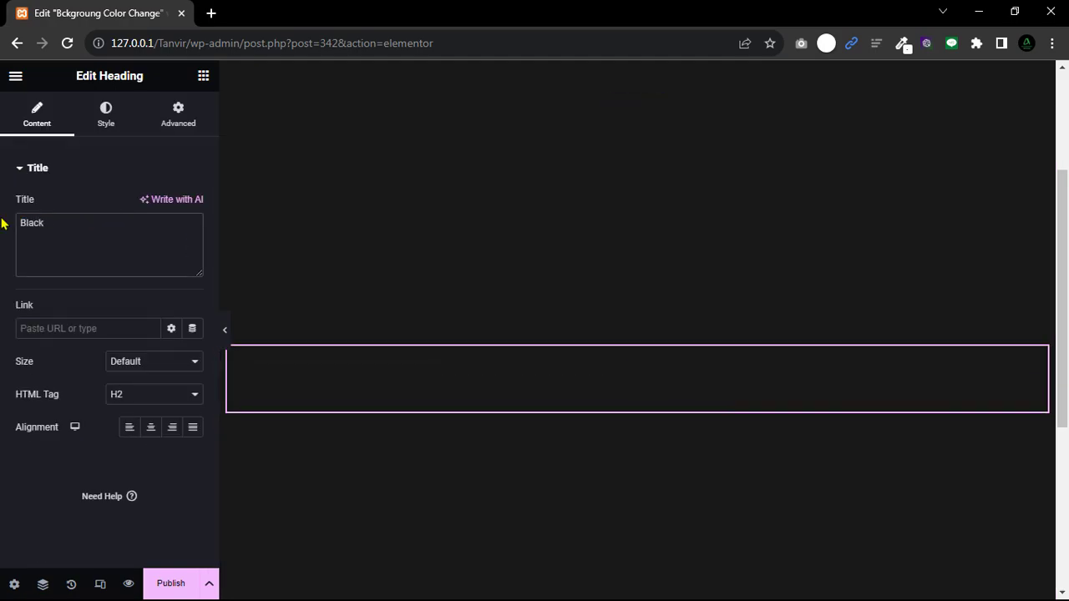
Make the "Black" heading's text colour white and align the heading to the centre.
{"action": "left_click", "coordinate": [107, 122]}
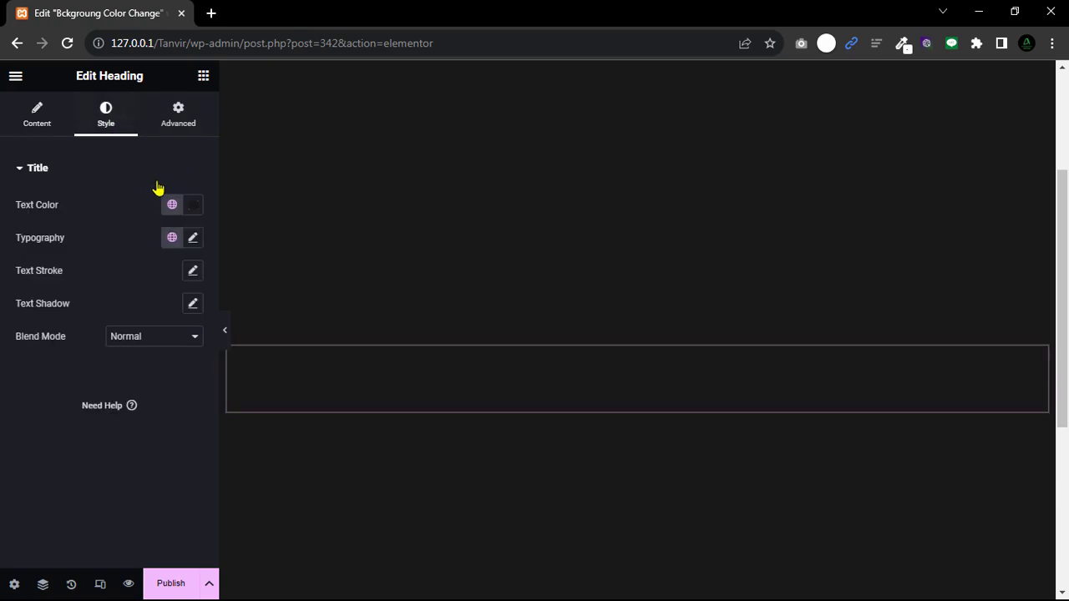
{"action": "left_click", "coordinate": [192, 209]}
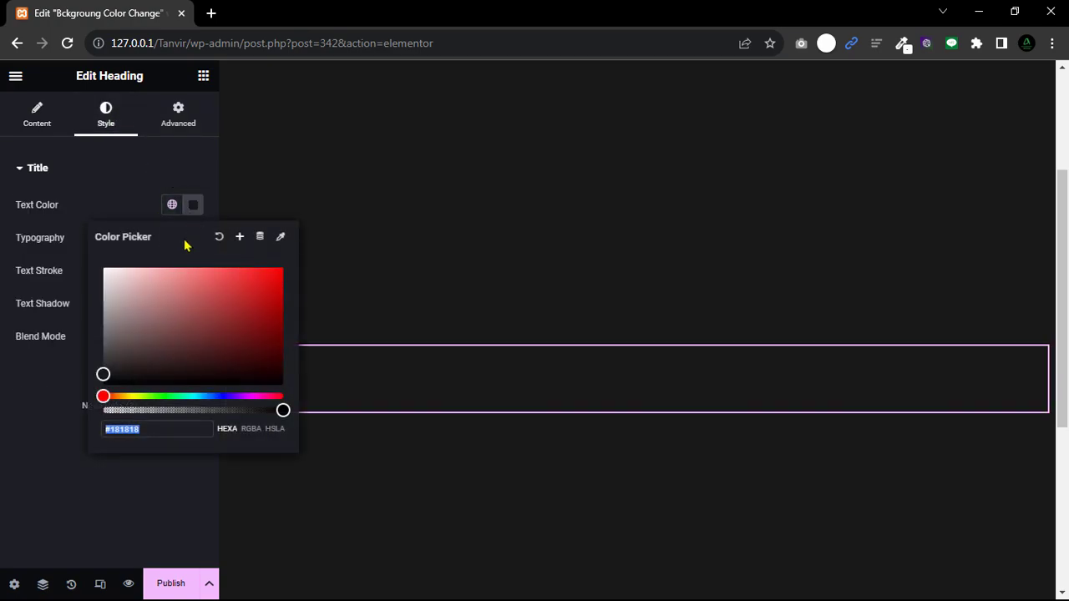
{"action": "type", "text": "#FFFFFF"}
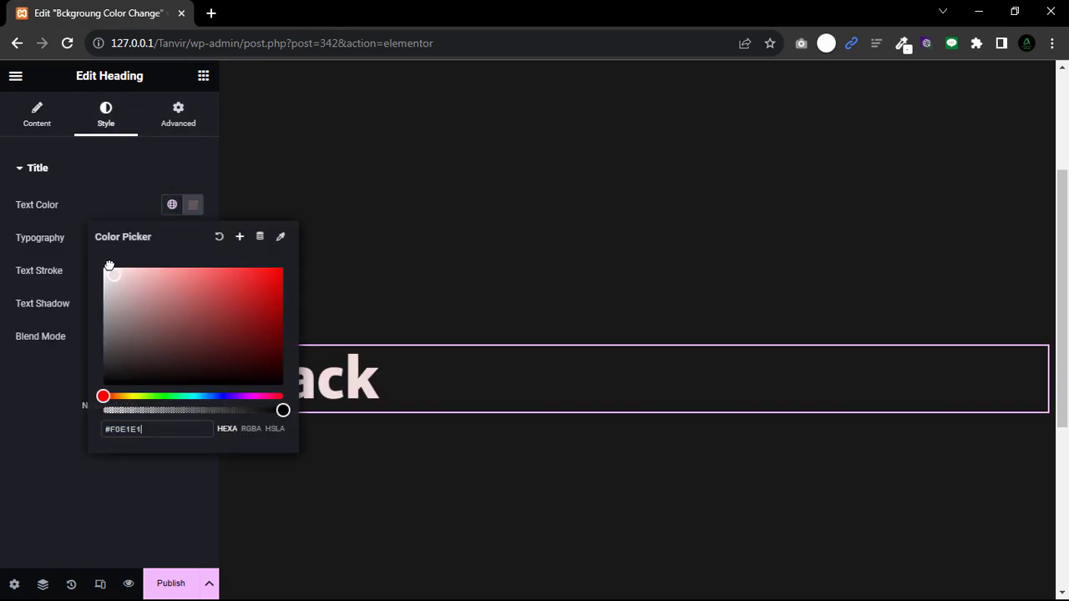
{"action": "left_click", "coordinate": [38, 124]}
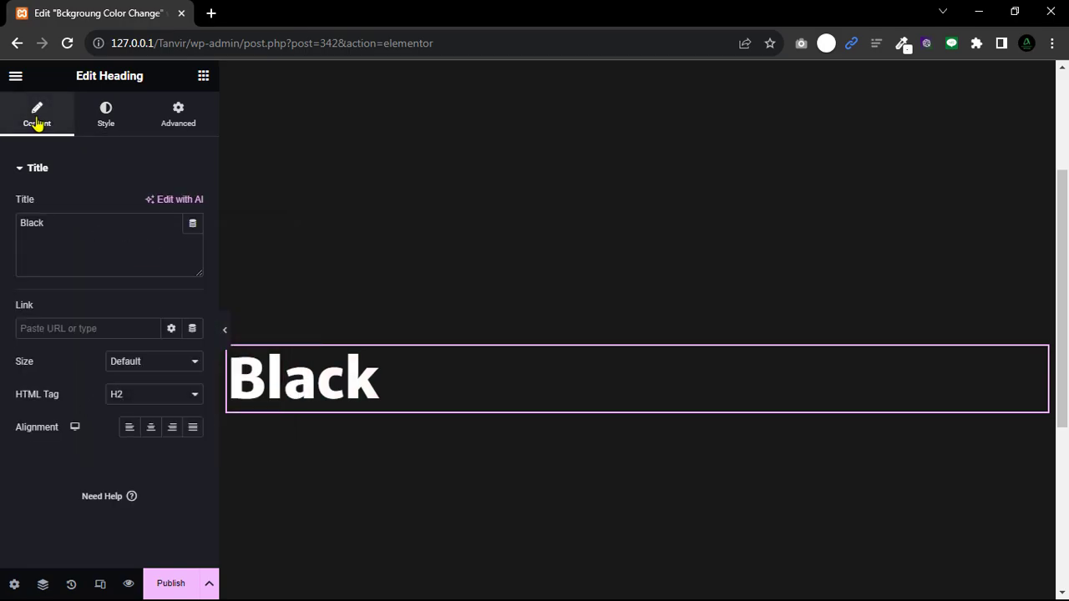
{"action": "left_click", "coordinate": [150, 427]}
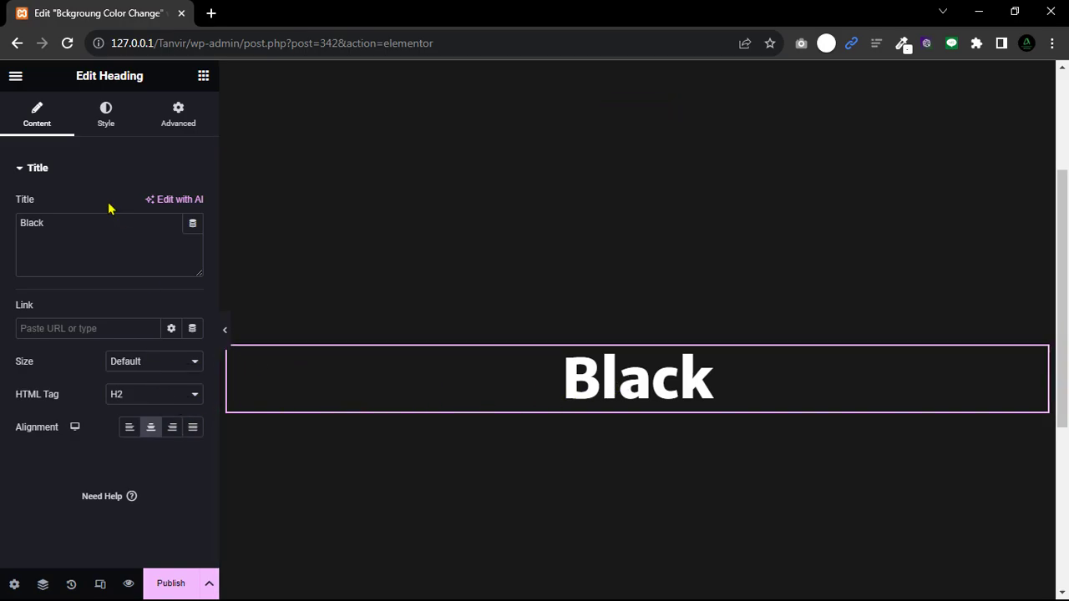
Change the "Black" heading's font family to Poppins.
{"action": "left_click", "coordinate": [106, 121]}
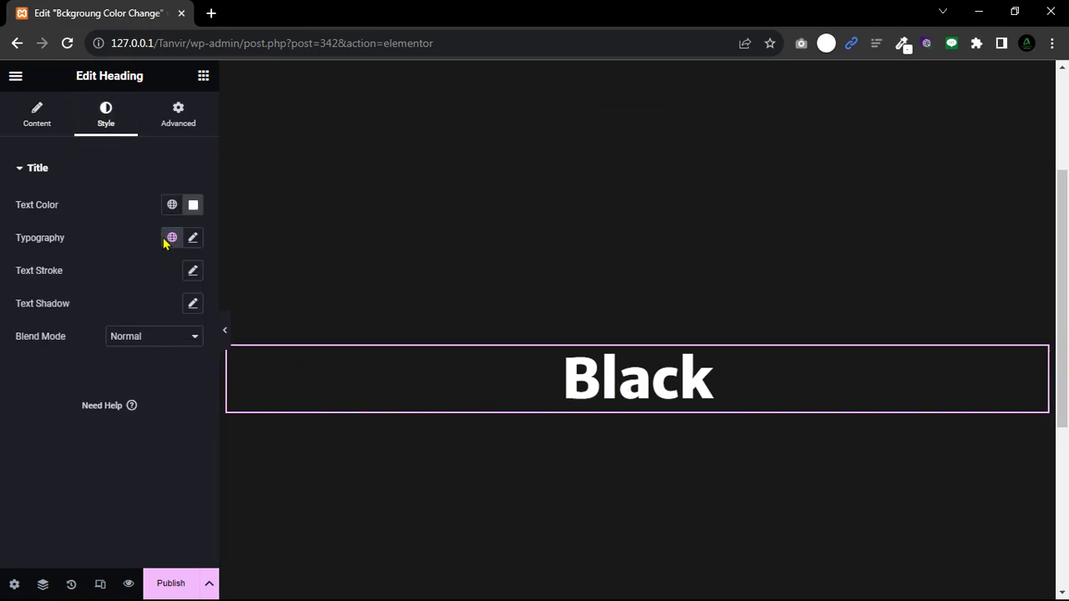
{"action": "left_click", "coordinate": [193, 238]}
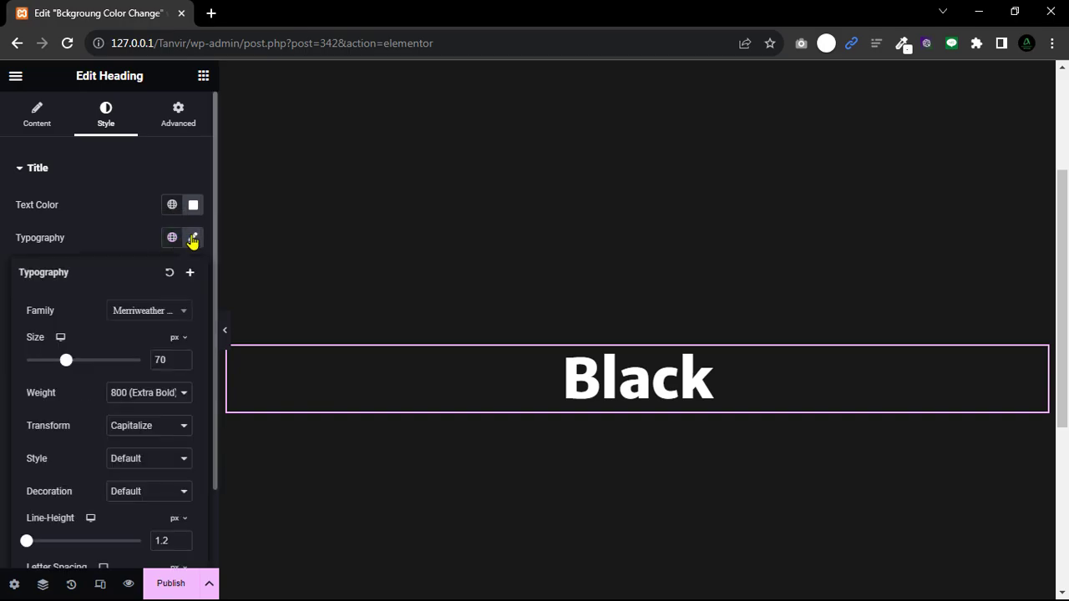
{"action": "left_click", "coordinate": [165, 312]}
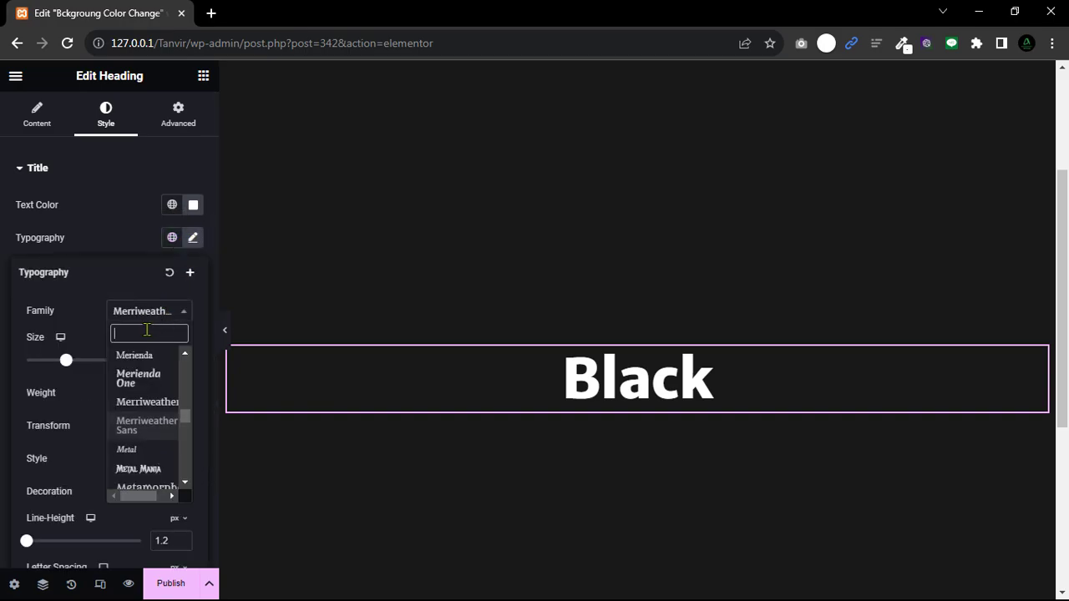
{"action": "type", "text": "pop"}
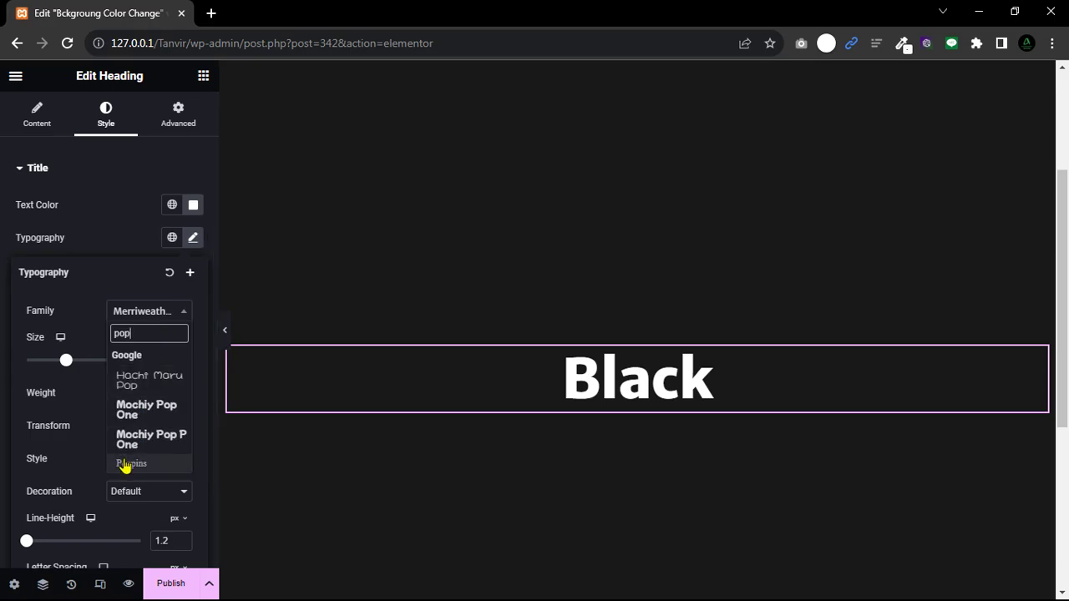
{"action": "left_click", "coordinate": [129, 465]}
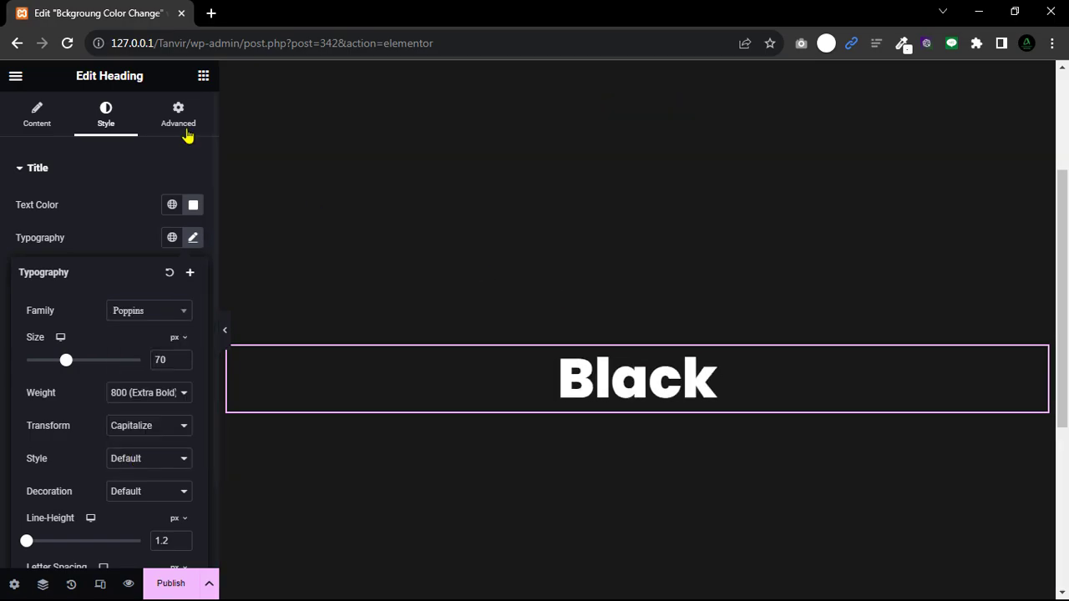
Open the Navigator for the section and rename the section "Black" in it.
{"action": "left_click", "coordinate": [639, 110]}
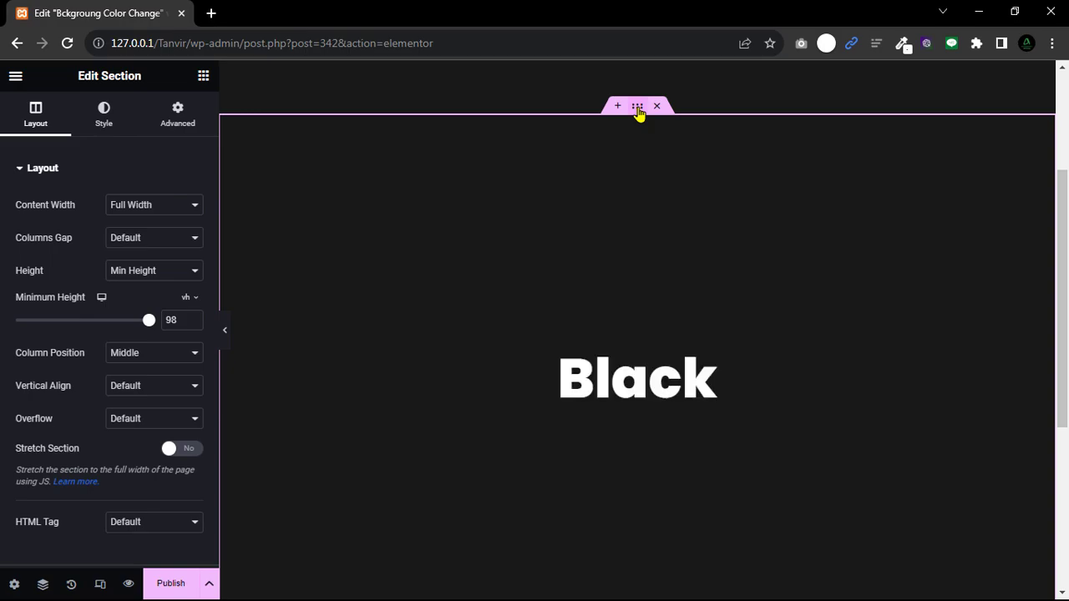
{"action": "right_click", "coordinate": [639, 112]}
{"action": "left_click", "coordinate": [688, 333]}
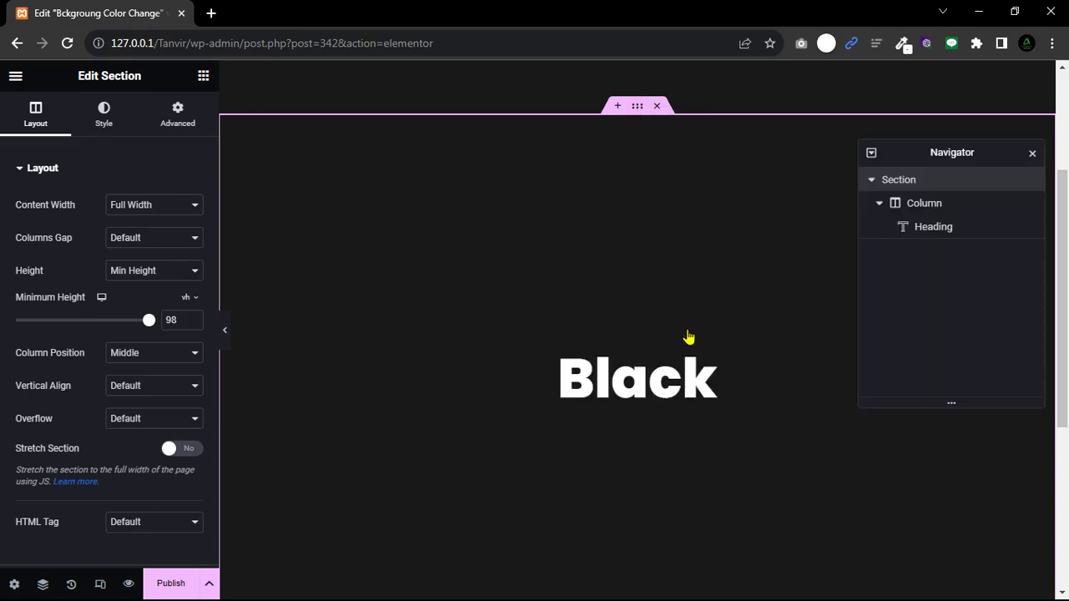
{"action": "left_click", "coordinate": [871, 181]}
{"action": "double_click", "coordinate": [914, 184]}
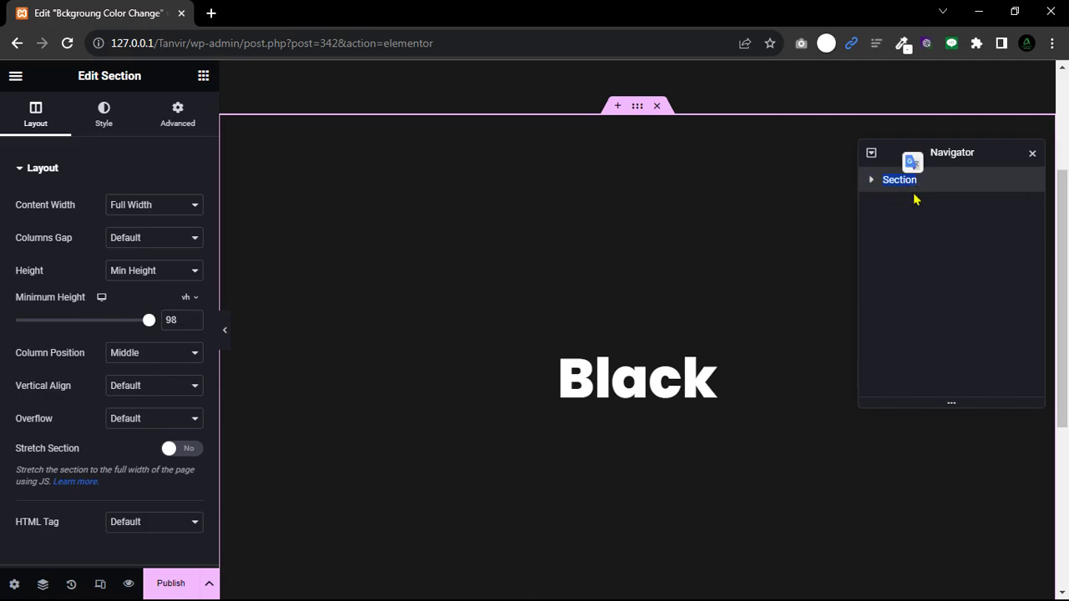
{"action": "type", "text": "B"}
{"action": "key", "text": "Return"}
Duplicate the Black section and rename the copy "White" in the Navigator.
{"action": "right_click", "coordinate": [638, 110]}
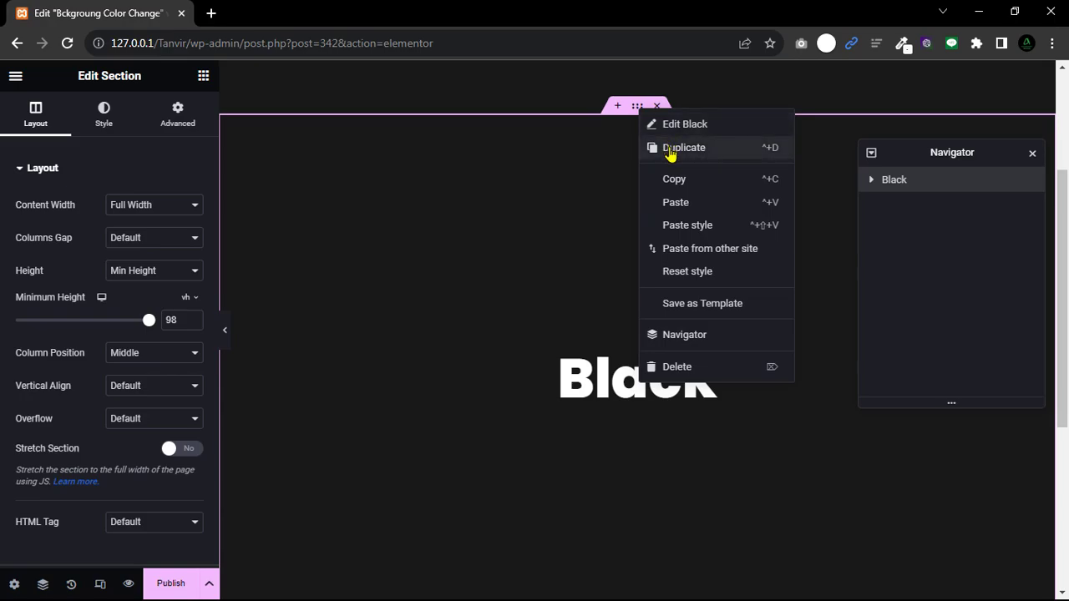
{"action": "left_click", "coordinate": [669, 146]}
{"action": "double_click", "coordinate": [897, 204]}
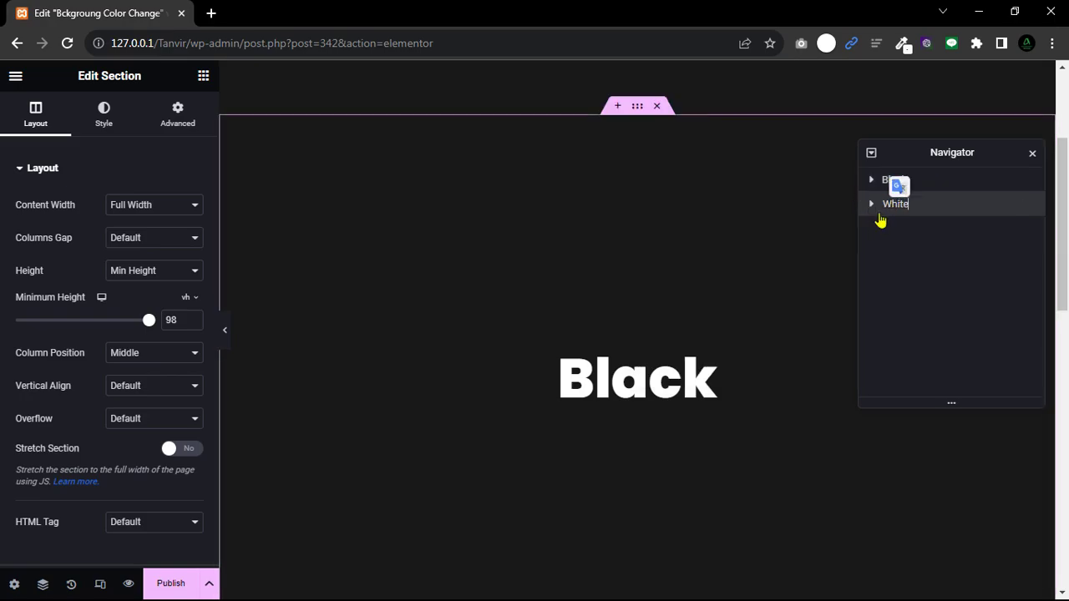
{"action": "key", "text": "Return"}
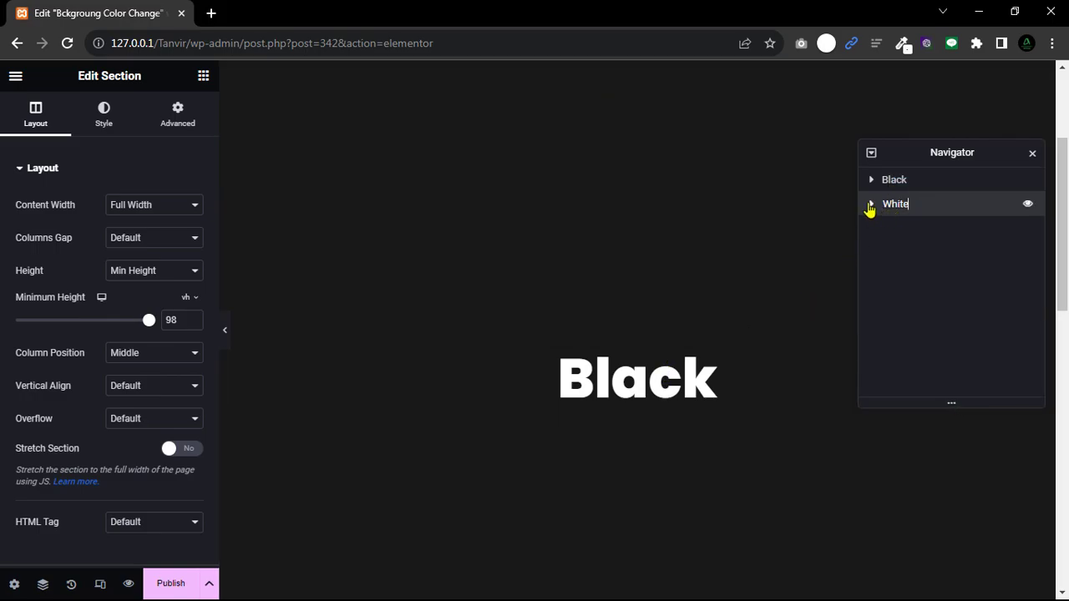
Replace the heading text in the White section with "White".
{"action": "left_click", "coordinate": [873, 208]}
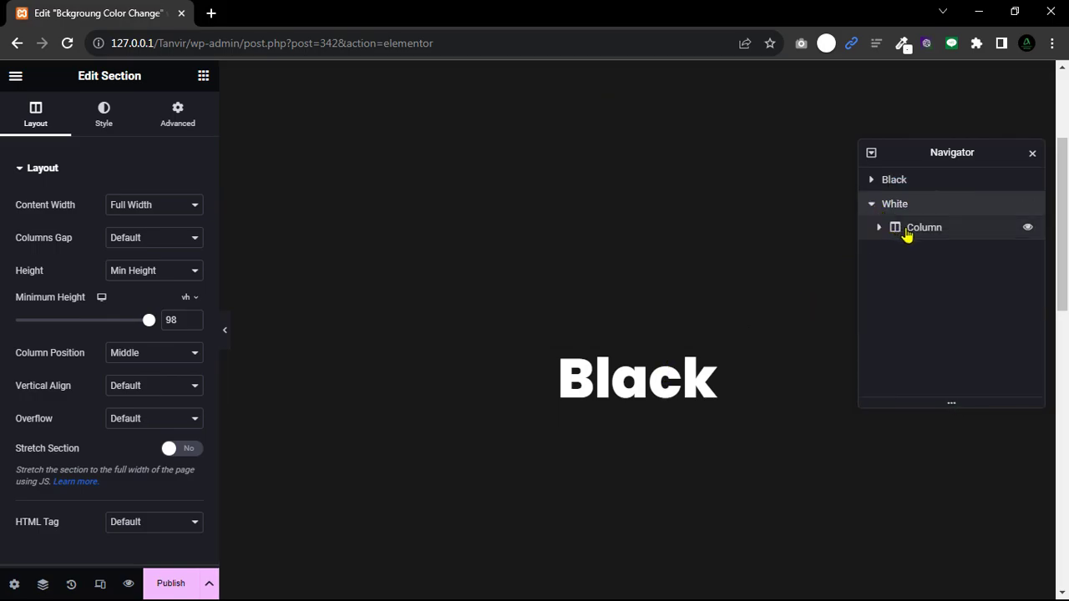
{"action": "left_click", "coordinate": [910, 235]}
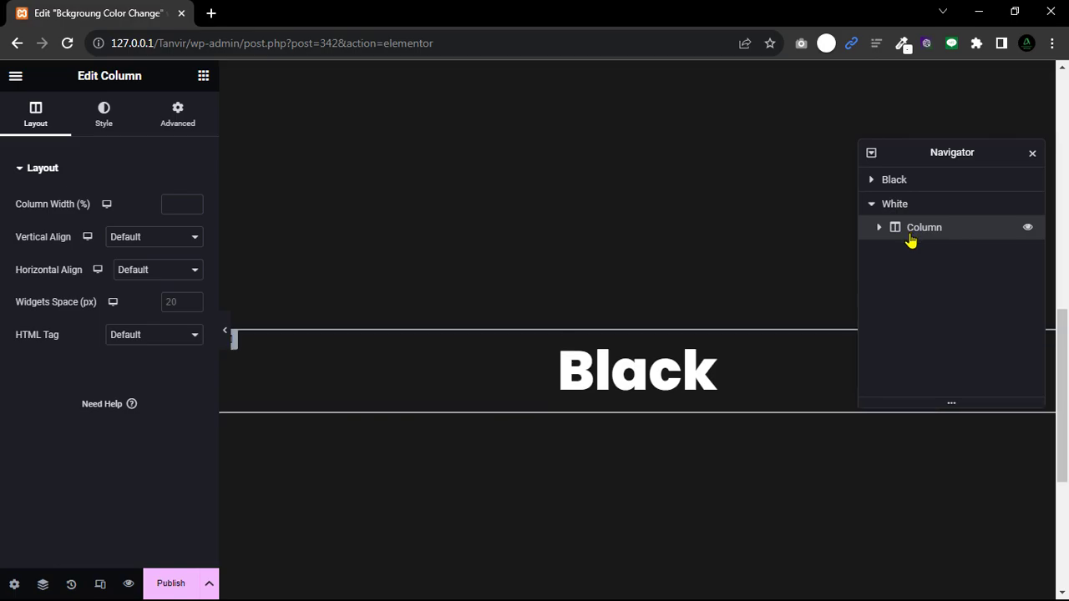
{"action": "left_click", "coordinate": [634, 370]}
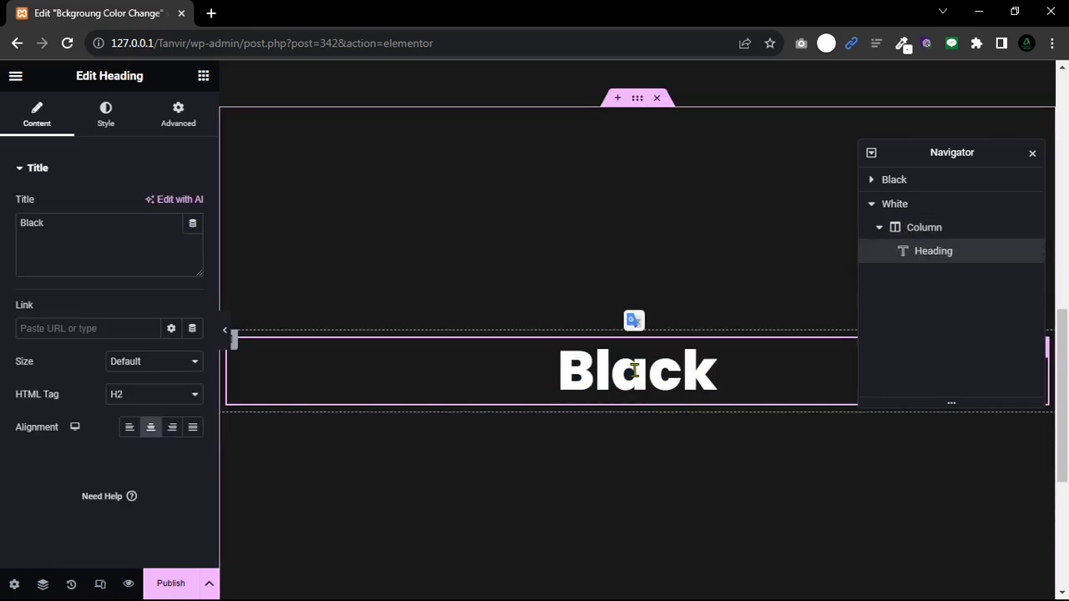
{"action": "left_click", "coordinate": [697, 381]}
{"action": "double_click", "coordinate": [697, 383]}
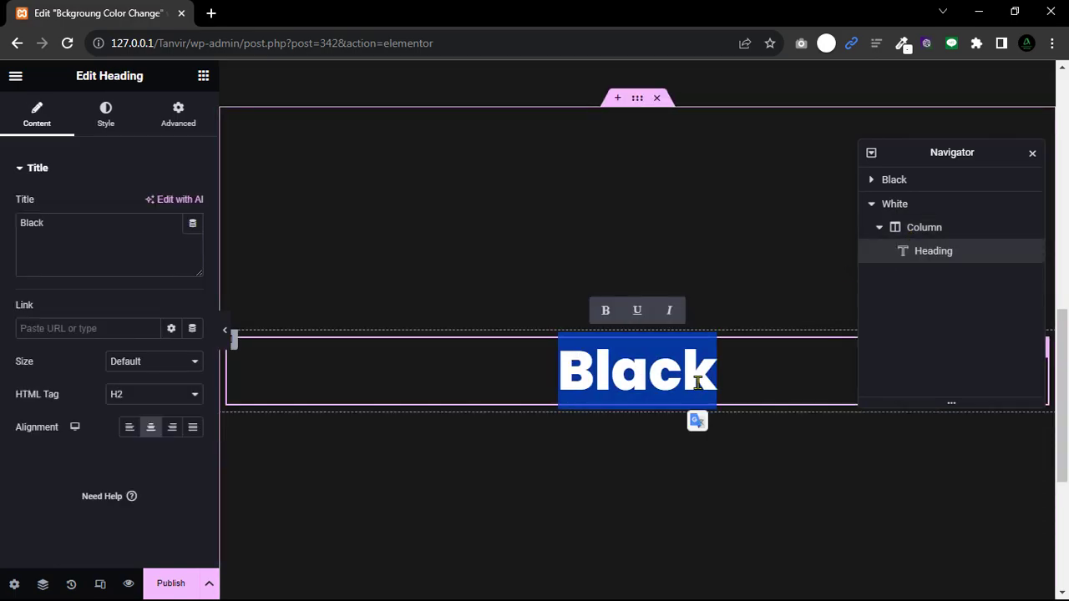
{"action": "type", "text": "Wh"}
{"action": "key", "text": "BackSpace"}
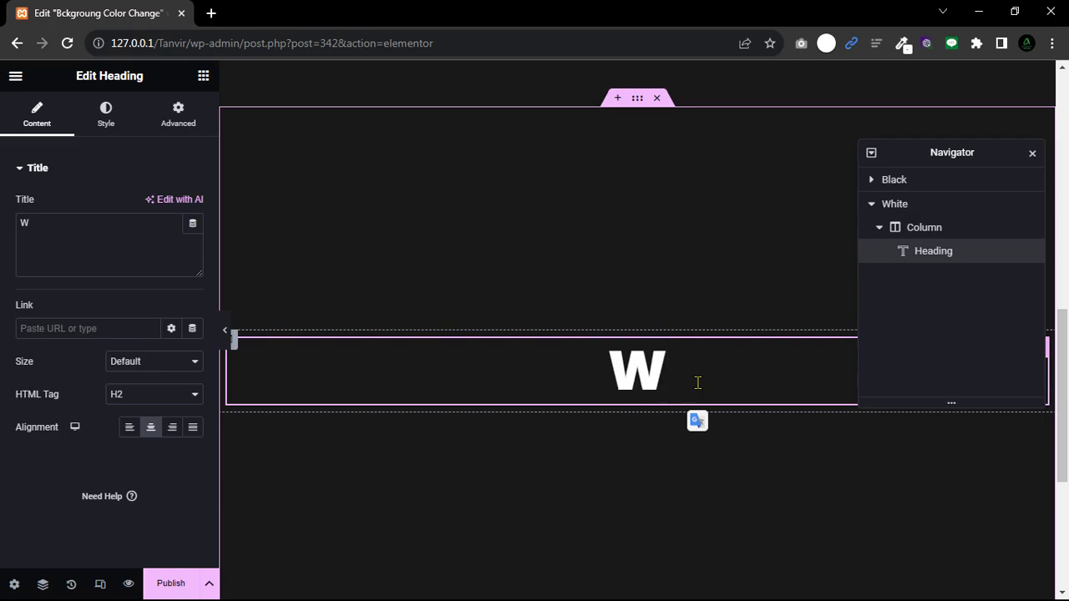
{"action": "type", "text": "hit"}
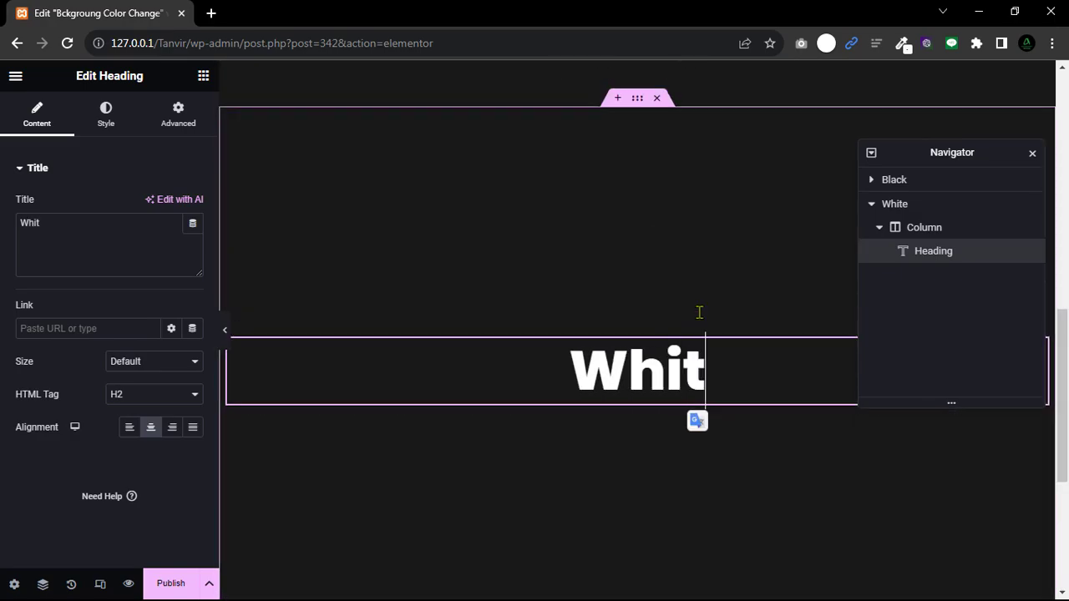
{"action": "type", "text": "e"}
{"action": "left_click", "coordinate": [871, 205]}
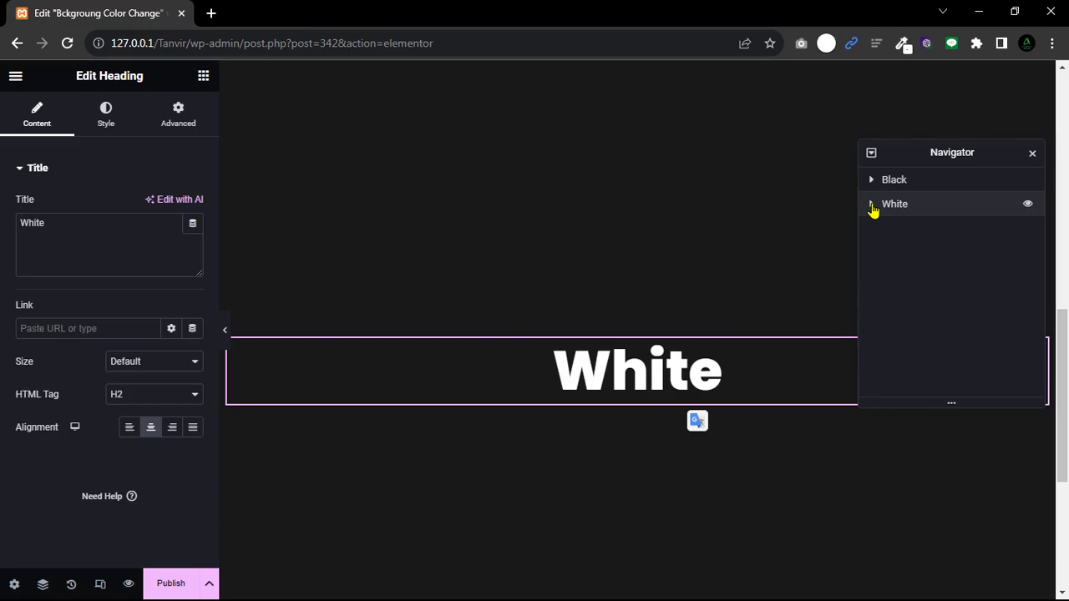
Duplicate the White section three times so that four White sections follow the Black one.
{"action": "right_click", "coordinate": [897, 207]}
{"action": "left_click", "coordinate": [918, 241]}
{"action": "right_click", "coordinate": [908, 228]}
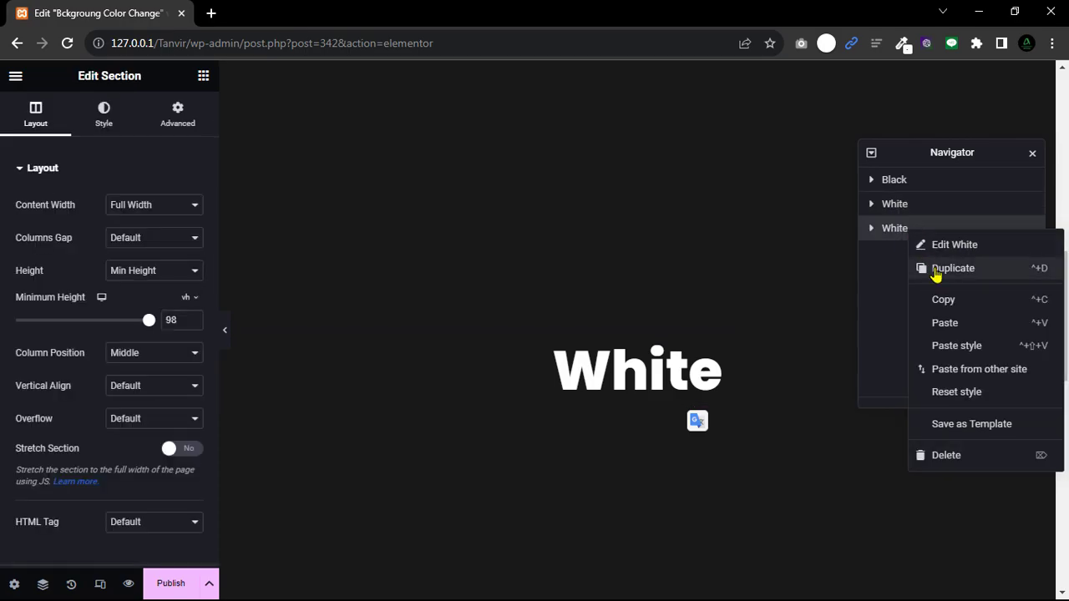
{"action": "left_click", "coordinate": [935, 273]}
{"action": "scroll", "coordinate": [618, 321], "scroll_direction": "down", "scroll_amount": 12}
{"action": "scroll", "coordinate": [613, 317], "scroll_direction": "up", "scroll_amount": 3}
{"action": "scroll", "coordinate": [514, 380], "scroll_direction": "down", "scroll_amount": 3}
{"action": "scroll", "coordinate": [595, 302], "scroll_direction": "up", "scroll_amount": 6}
{"action": "right_click", "coordinate": [637, 296]}
{"action": "left_click", "coordinate": [676, 337]}
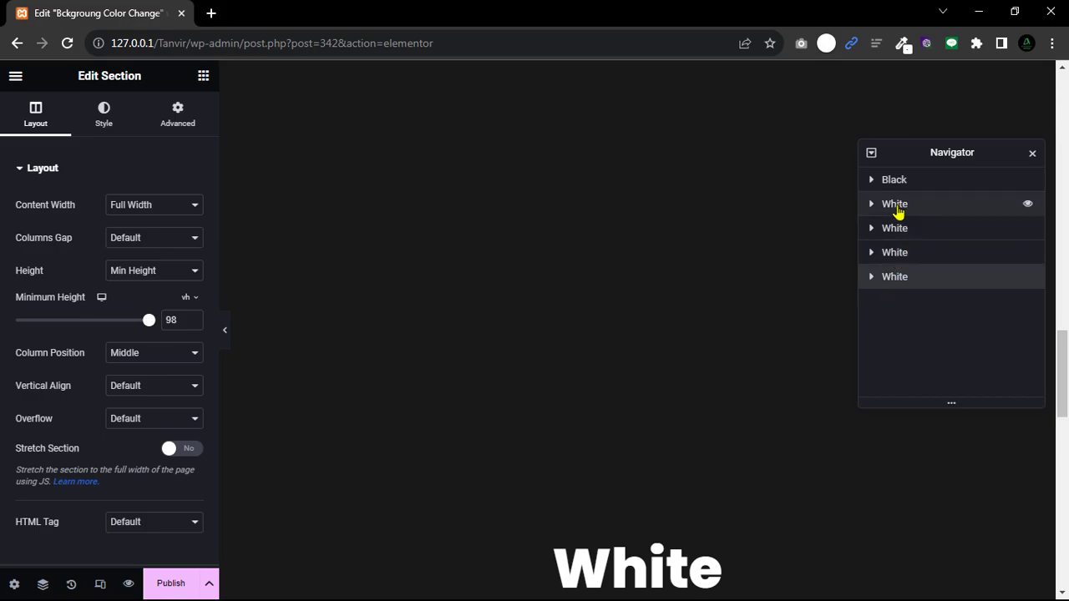
Rename the first White section "Red" in the Navigator and change its heading text to "Red".
{"action": "left_click_drag", "start_coordinate": [897, 210], "coordinate": [897, 237]}
{"action": "scroll", "coordinate": [692, 512], "scroll_direction": "down", "scroll_amount": 3}
{"action": "double_click", "coordinate": [637, 334]}
{"action": "type", "text": "Red"}
{"action": "left_click", "coordinate": [871, 204]}
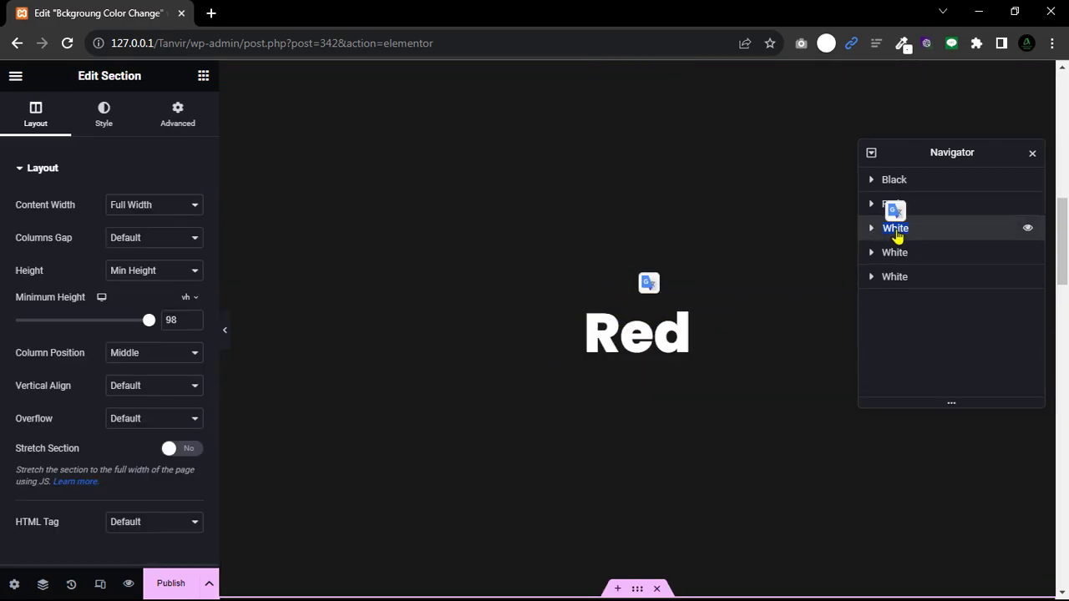
Rename the section below Red to "purple" in the Navigator and change its heading text to "Purple".
{"action": "type", "text": "purple"}
{"action": "left_click", "coordinate": [890, 234]}
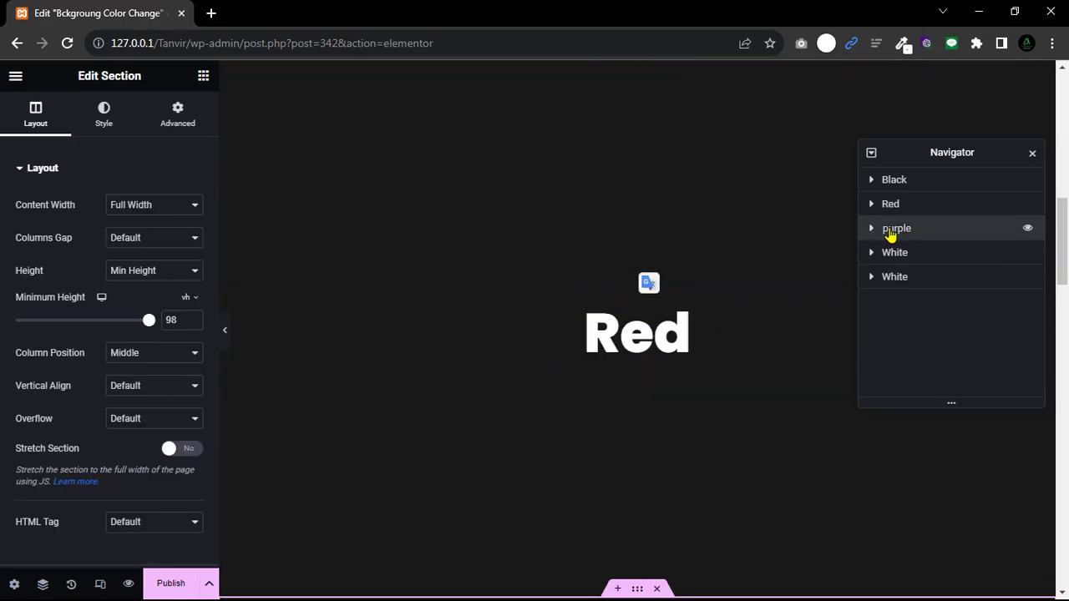
{"action": "left_click", "coordinate": [878, 251]}
{"action": "left_click", "coordinate": [933, 274]}
{"action": "double_click", "coordinate": [716, 372]}
{"action": "key", "text": "BackSpace"}
{"action": "type", "text": "Purple"}
{"action": "left_click", "coordinate": [871, 228]}
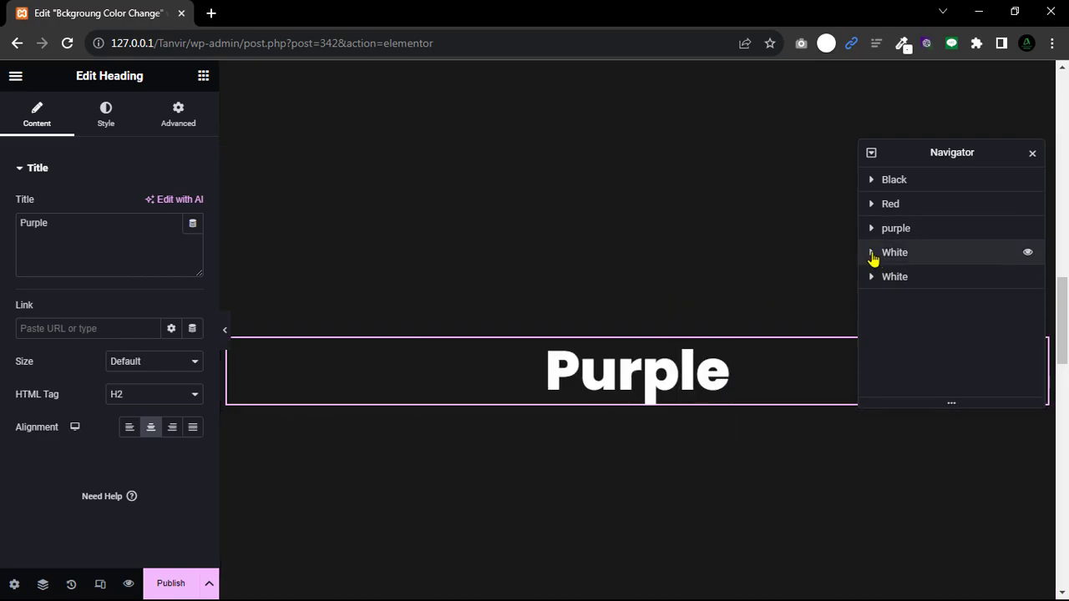
Rename the White section below purple to "Orange" in the Navigator and change its heading text to "Orange".
{"action": "double_click", "coordinate": [900, 255]}
{"action": "left_click", "coordinate": [904, 259]}
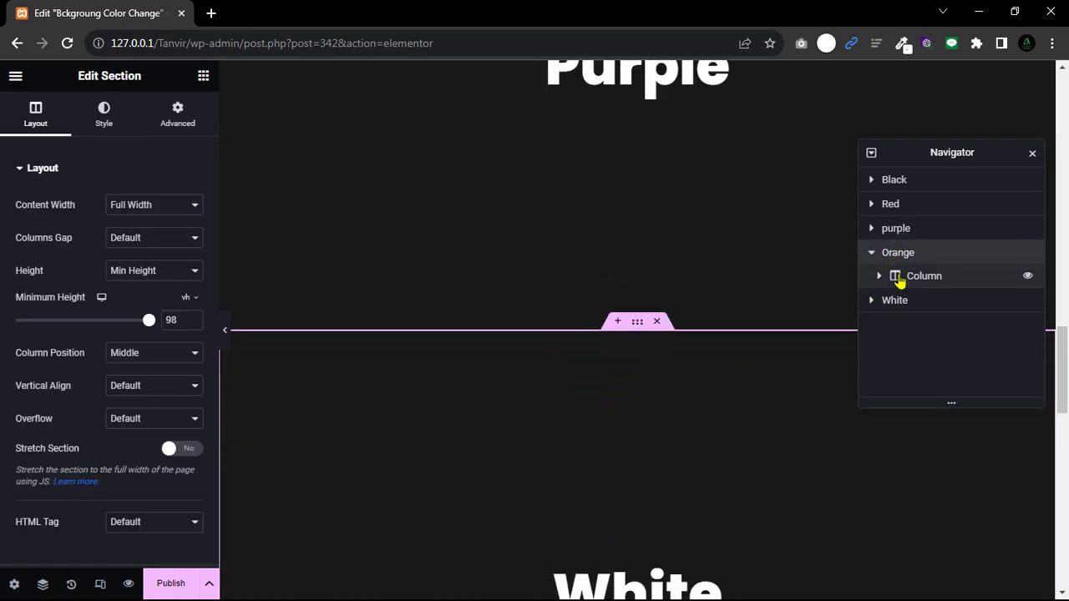
{"action": "left_click", "coordinate": [899, 279]}
{"action": "double_click", "coordinate": [572, 334]}
{"action": "type", "text": "Orange"}
{"action": "left_click", "coordinate": [871, 252]}
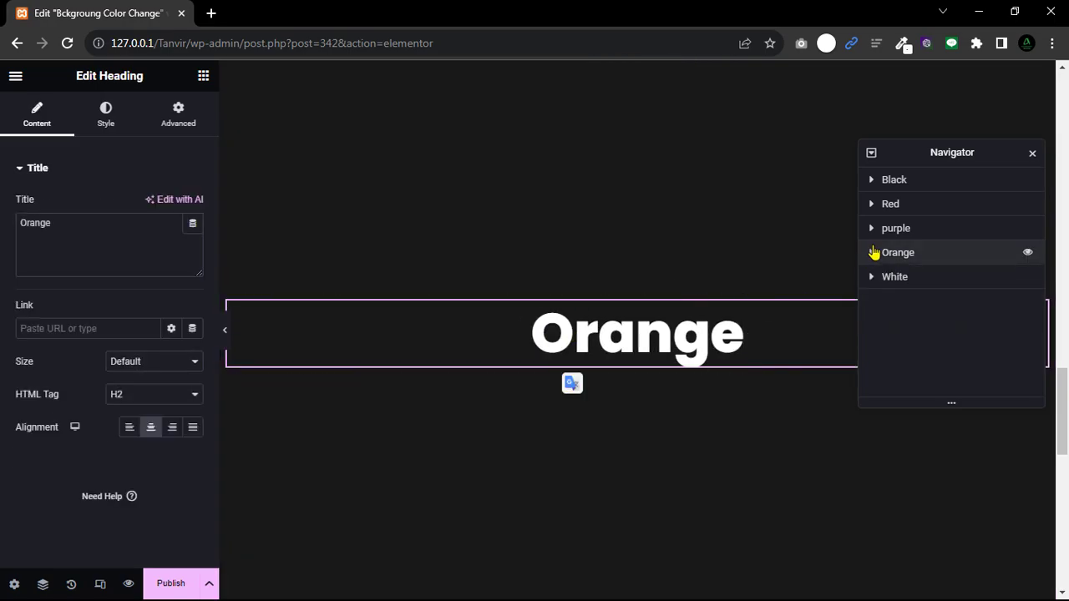
Check the CSS class assigned to the Black, Red and purple sections in their advanced settings.
{"action": "left_click", "coordinate": [893, 278]}
{"action": "scroll", "coordinate": [651, 341], "scroll_direction": "up", "scroll_amount": 20}
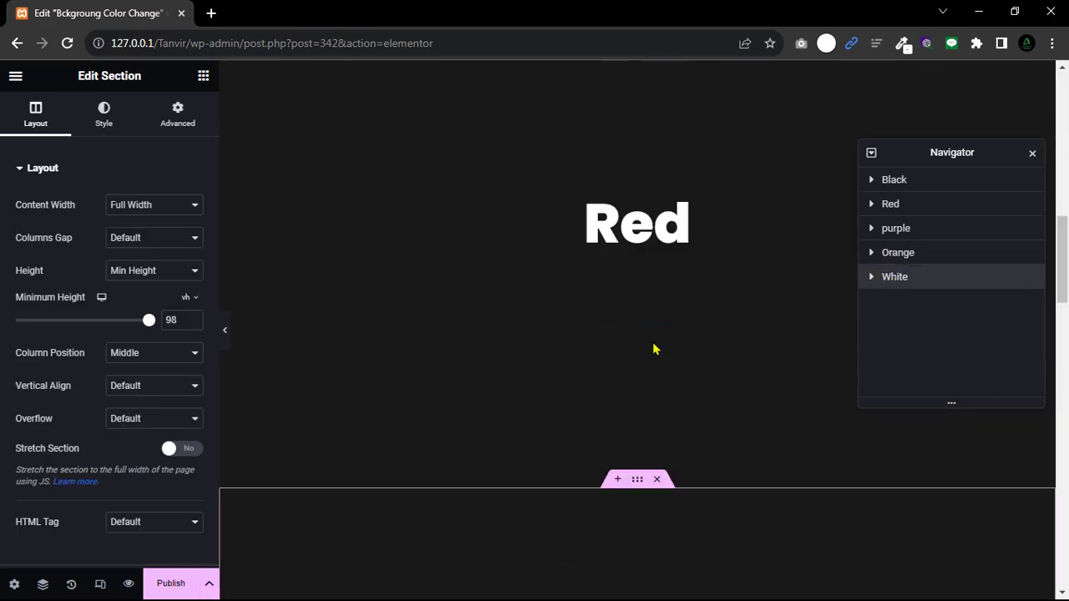
{"action": "left_click", "coordinate": [894, 179]}
{"action": "left_click", "coordinate": [167, 135]}
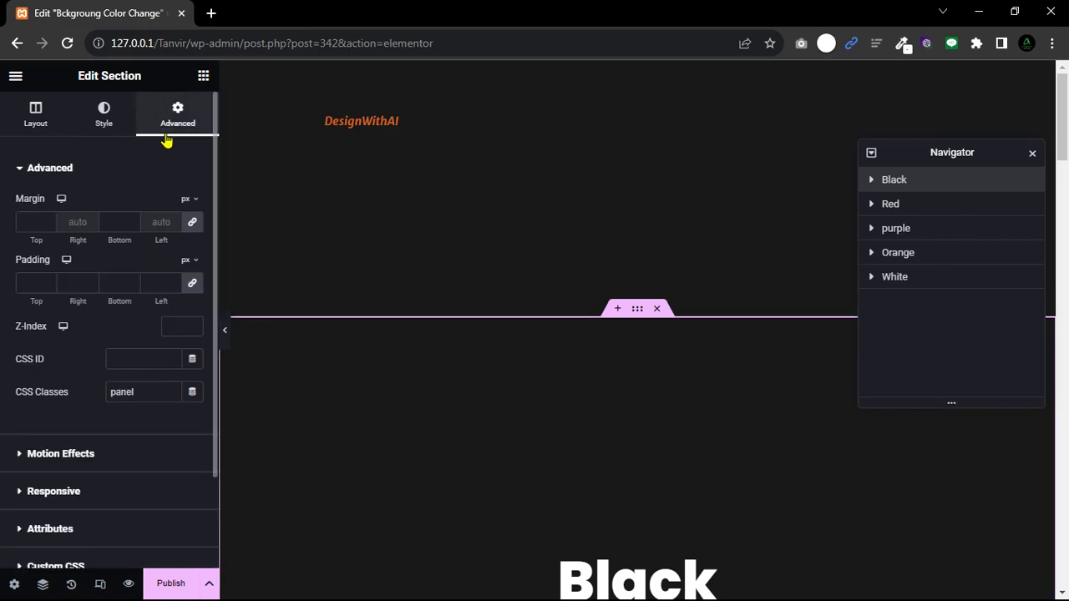
{"action": "scroll", "coordinate": [697, 287], "scroll_direction": "down", "scroll_amount": 9}
{"action": "scroll", "coordinate": [647, 280], "scroll_direction": "up", "scroll_amount": 3}
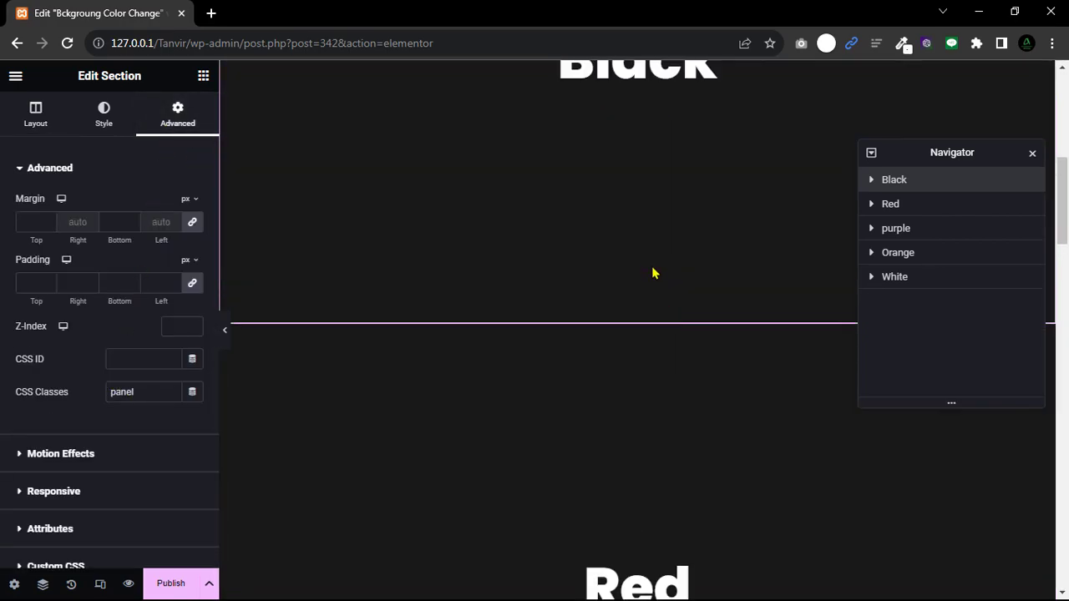
{"action": "left_click", "coordinate": [640, 326]}
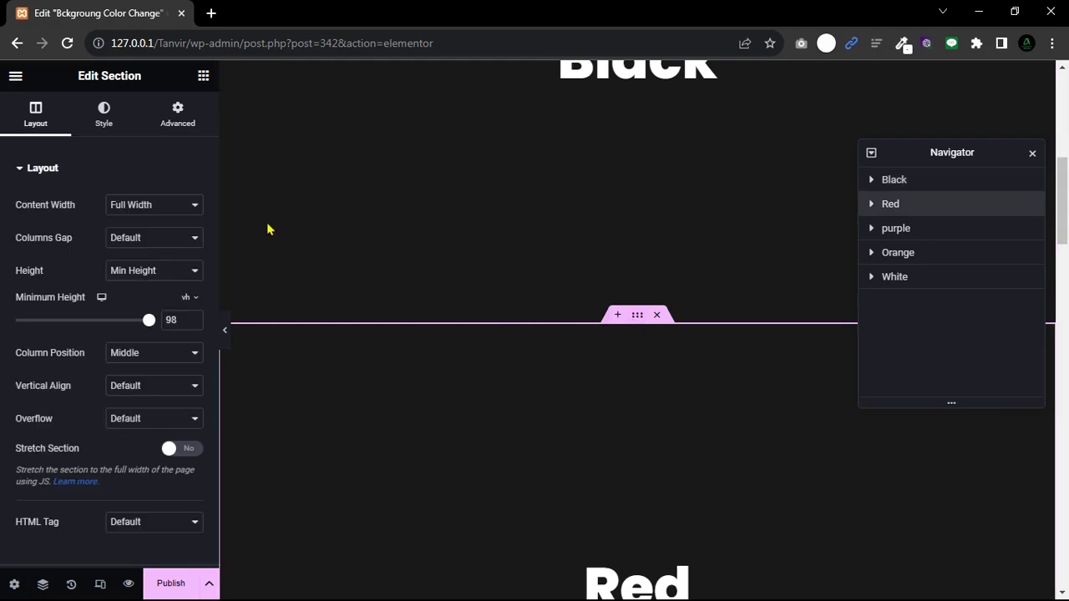
{"action": "left_click", "coordinate": [167, 120]}
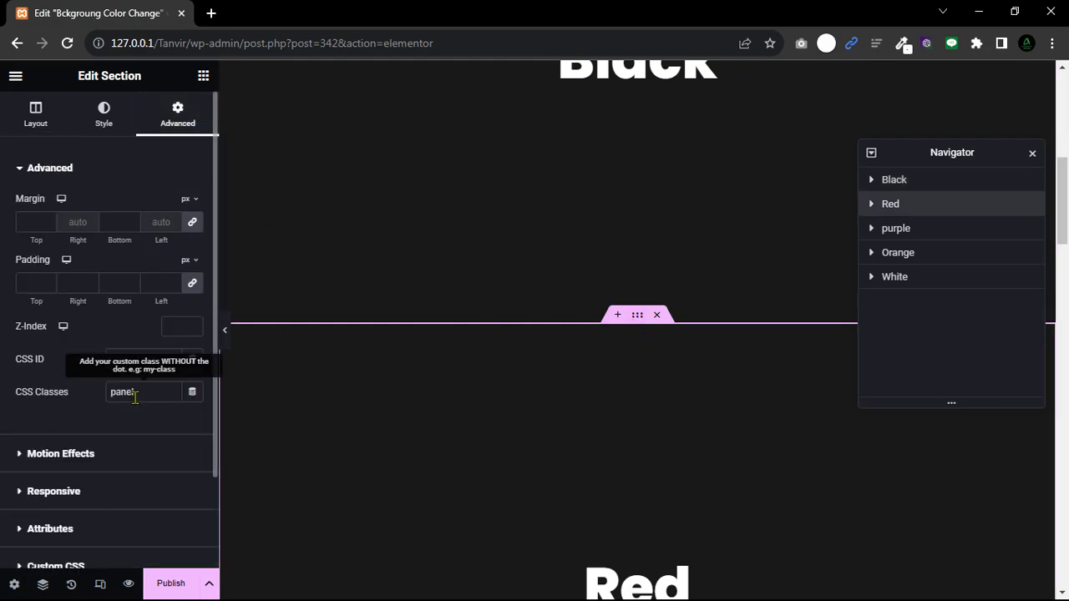
{"action": "scroll", "coordinate": [644, 334], "scroll_direction": "down", "scroll_amount": 5}
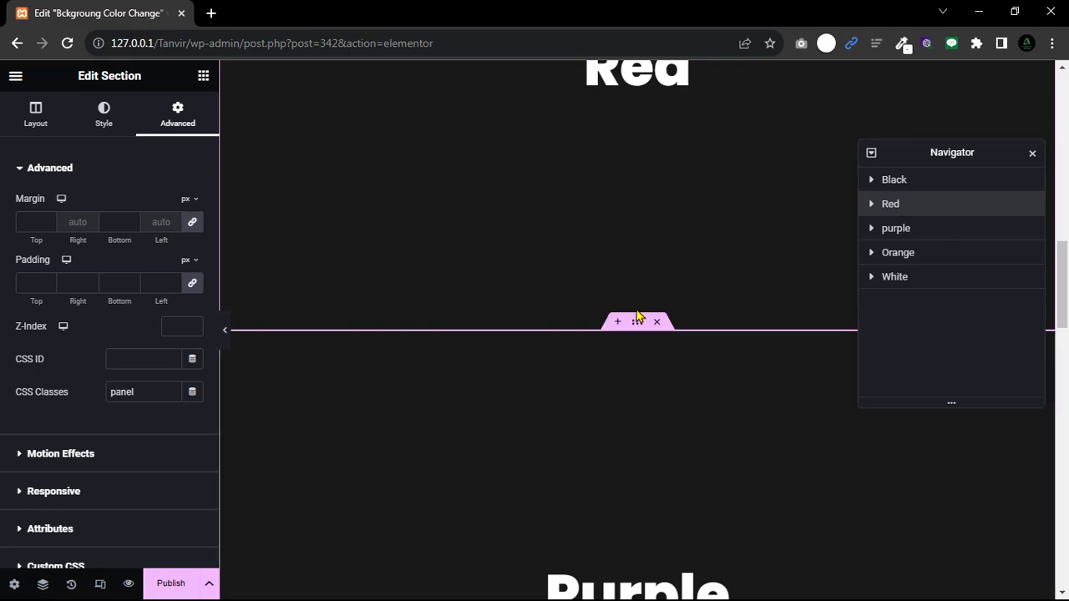
{"action": "left_click", "coordinate": [637, 334]}
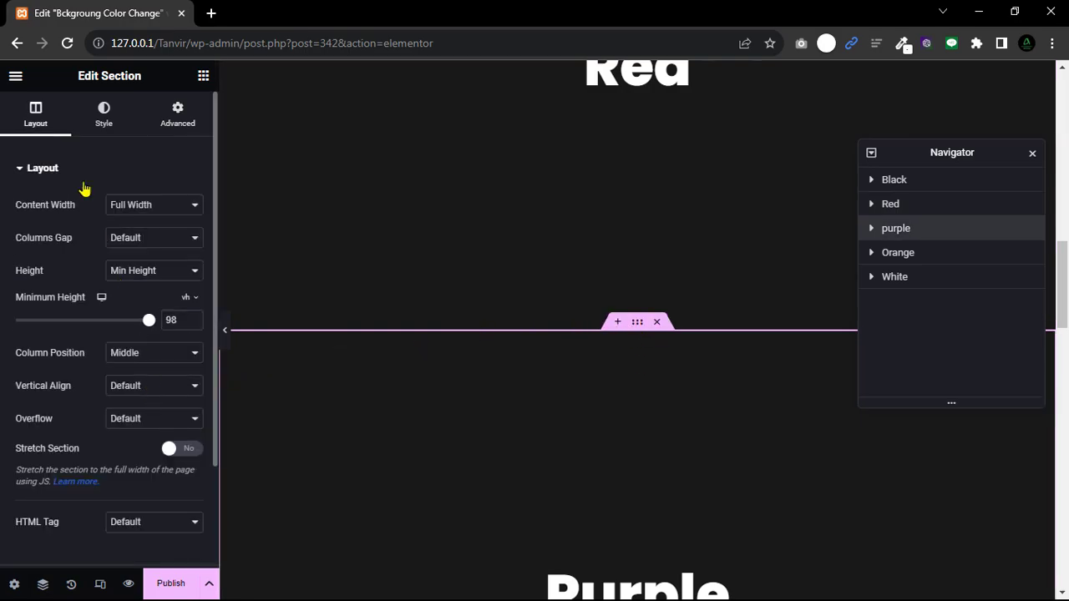
{"action": "left_click", "coordinate": [175, 117]}
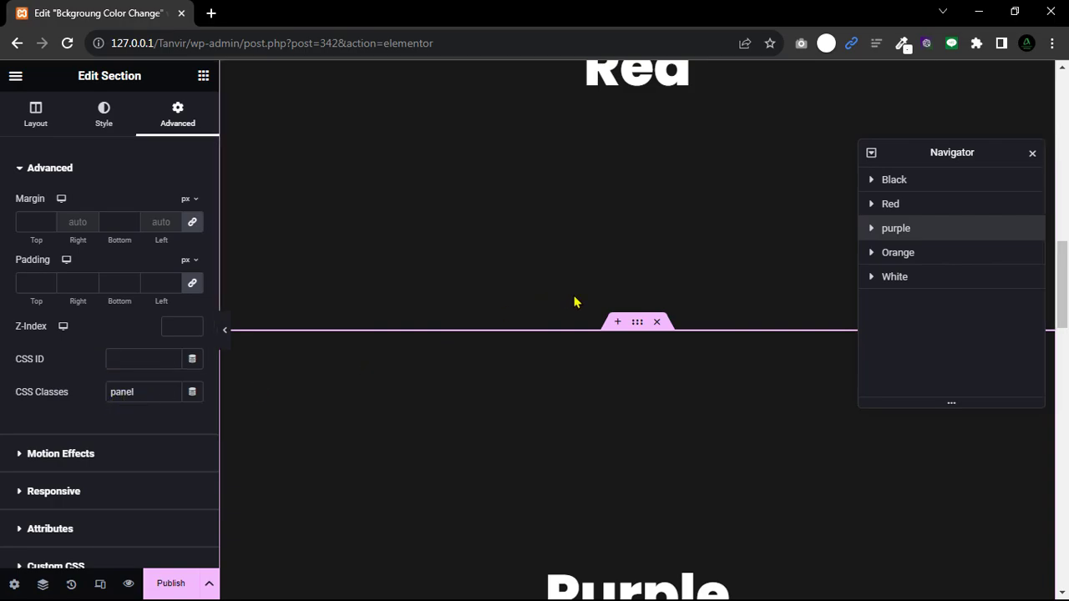
{"action": "scroll", "coordinate": [575, 302], "scroll_direction": "up", "scroll_amount": 10}
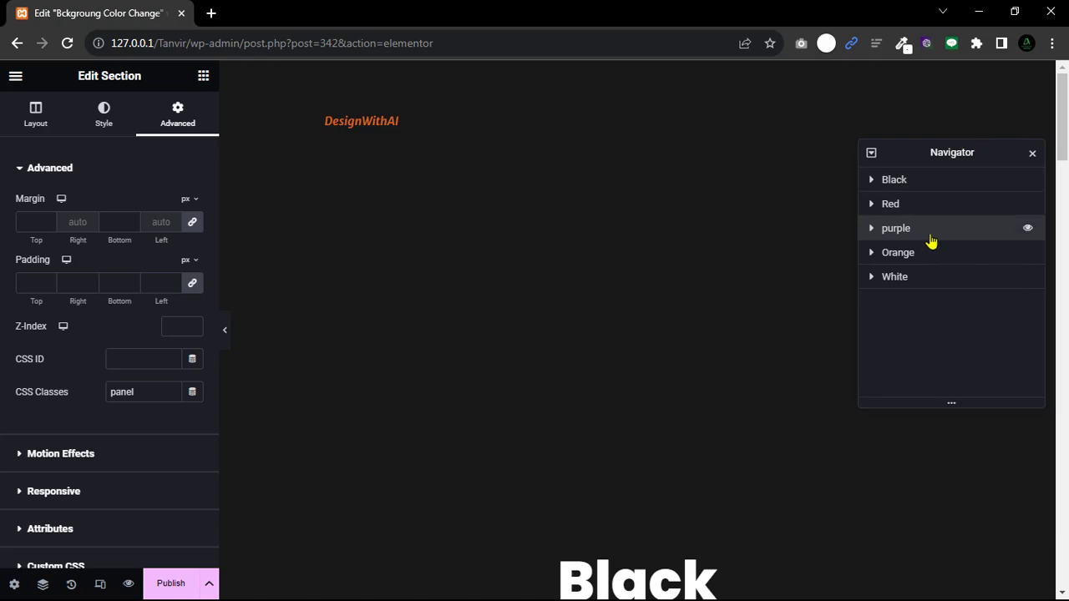
Add a new single-column section below the White section at the end of the page.
{"action": "left_click", "coordinate": [898, 282]}
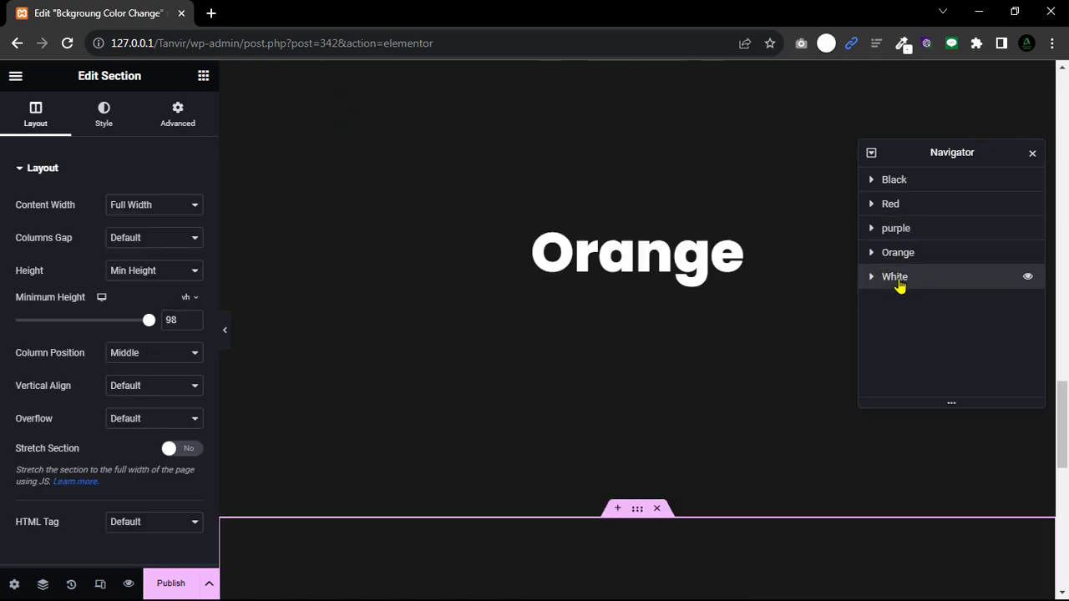
{"action": "scroll", "coordinate": [667, 389], "scroll_direction": "down", "scroll_amount": 3}
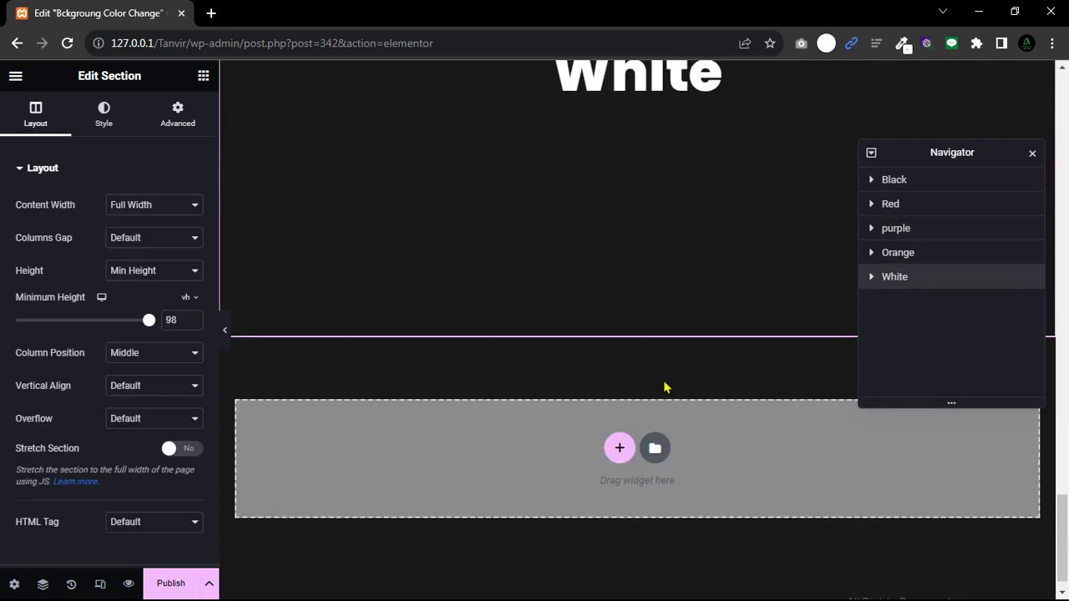
{"action": "left_click", "coordinate": [619, 449]}
{"action": "left_click", "coordinate": [432, 496]}
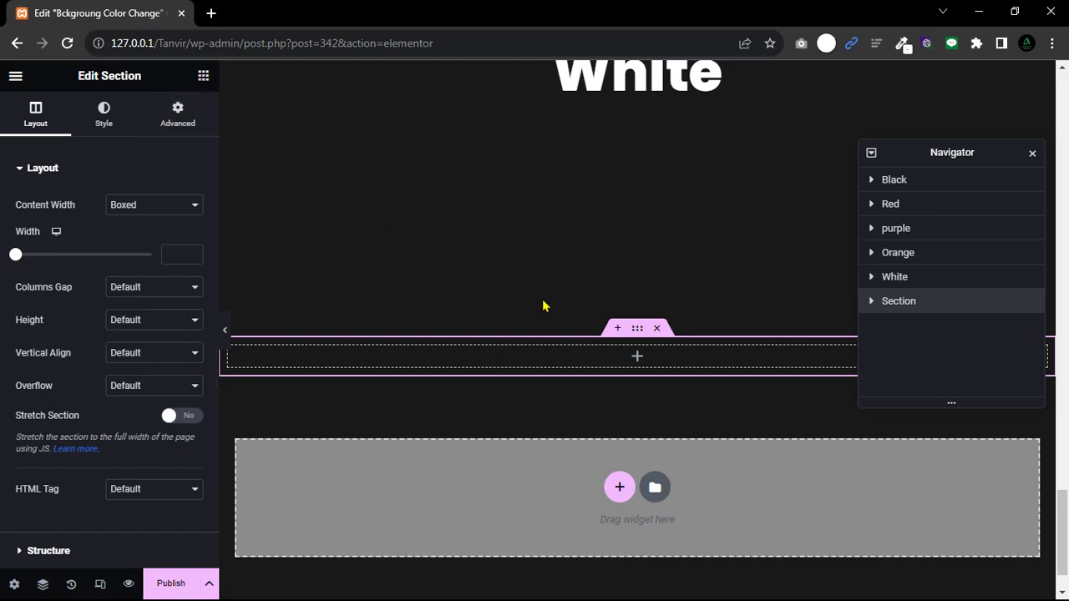
Find the HTML widget and place it in the empty column of the new section.
{"action": "left_click", "coordinate": [637, 361]}
{"action": "left_click", "coordinate": [101, 141]}
{"action": "type", "text": "html"}
{"action": "left_click_drag", "start_coordinate": [40, 191], "coordinate": [638, 345]}
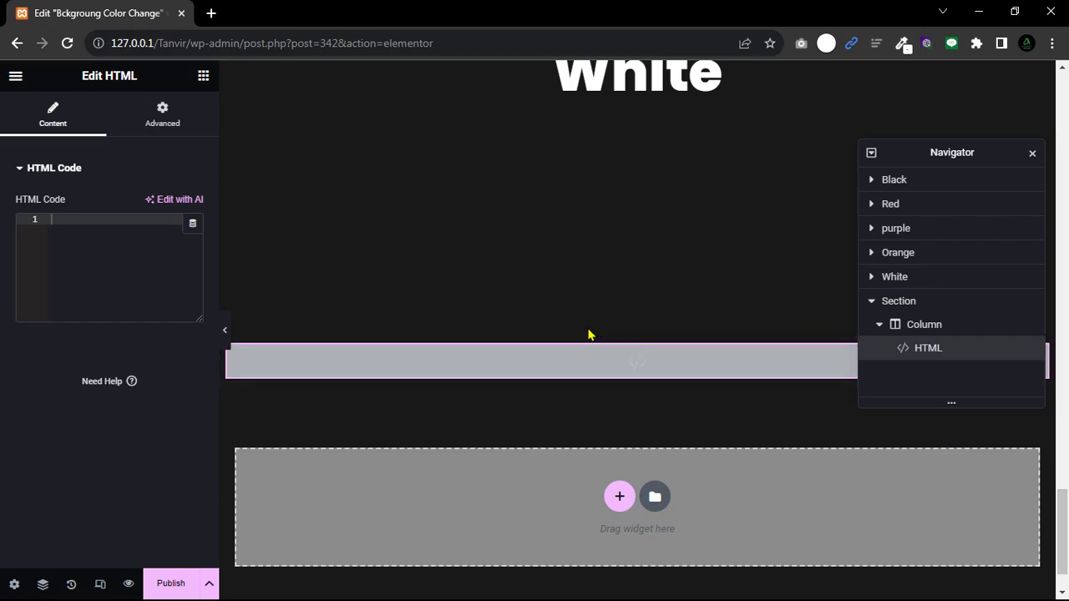
Copy the entire script from BG color change.txt on the desktop and paste it into the widget's HTML code.
{"action": "left_click", "coordinate": [66, 228]}
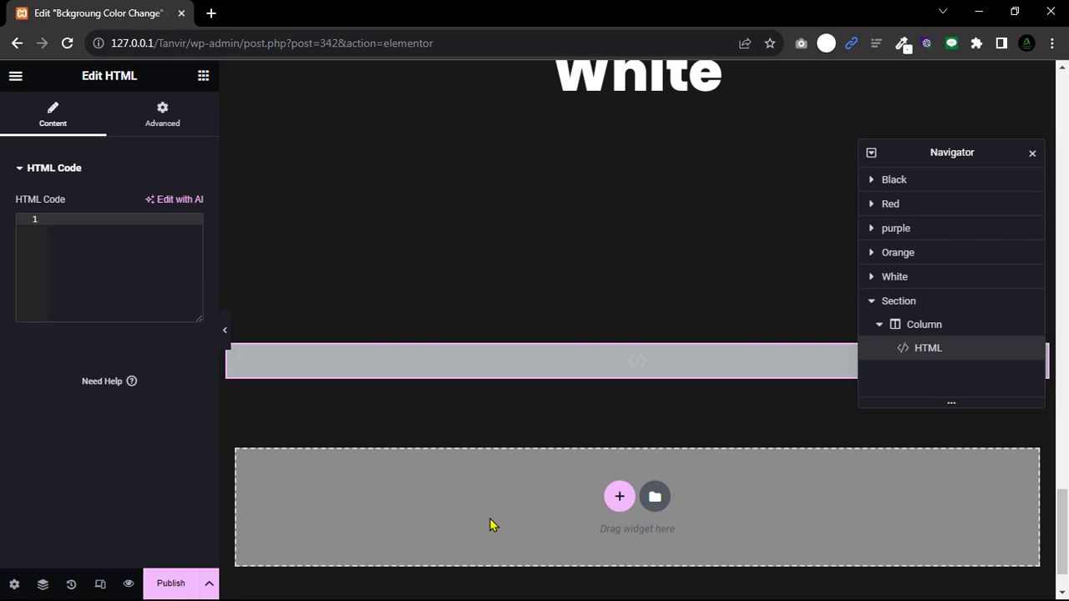
{"action": "left_click", "coordinate": [978, 12]}
{"action": "double_click", "coordinate": [558, 261]}
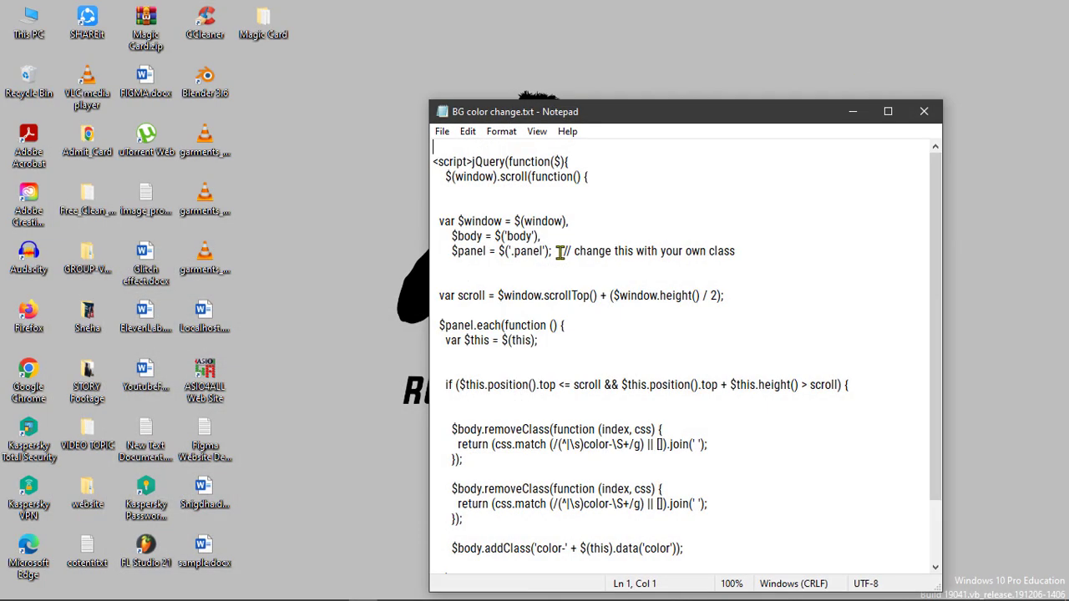
{"action": "left_click_drag", "start_coordinate": [434, 162], "coordinate": [653, 596]}
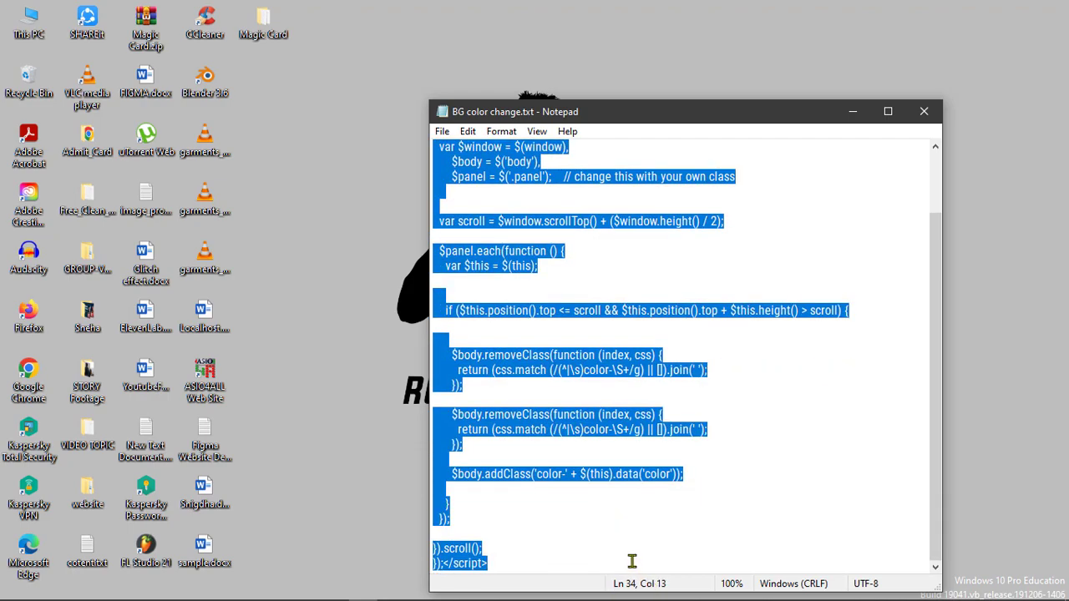
{"action": "left_click", "coordinate": [852, 111]}
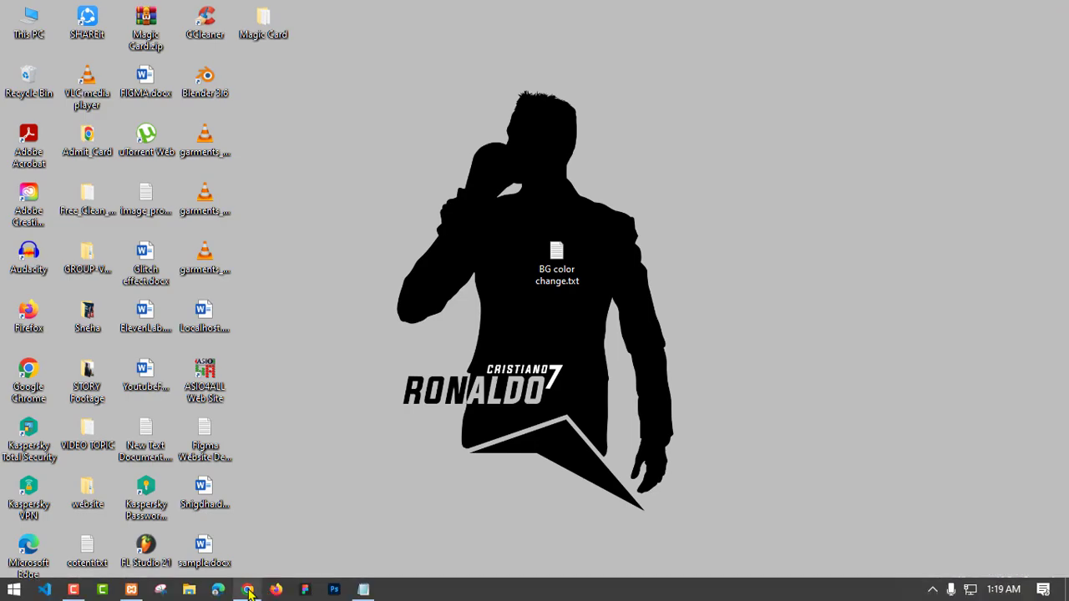
{"action": "left_click", "coordinate": [259, 595]}
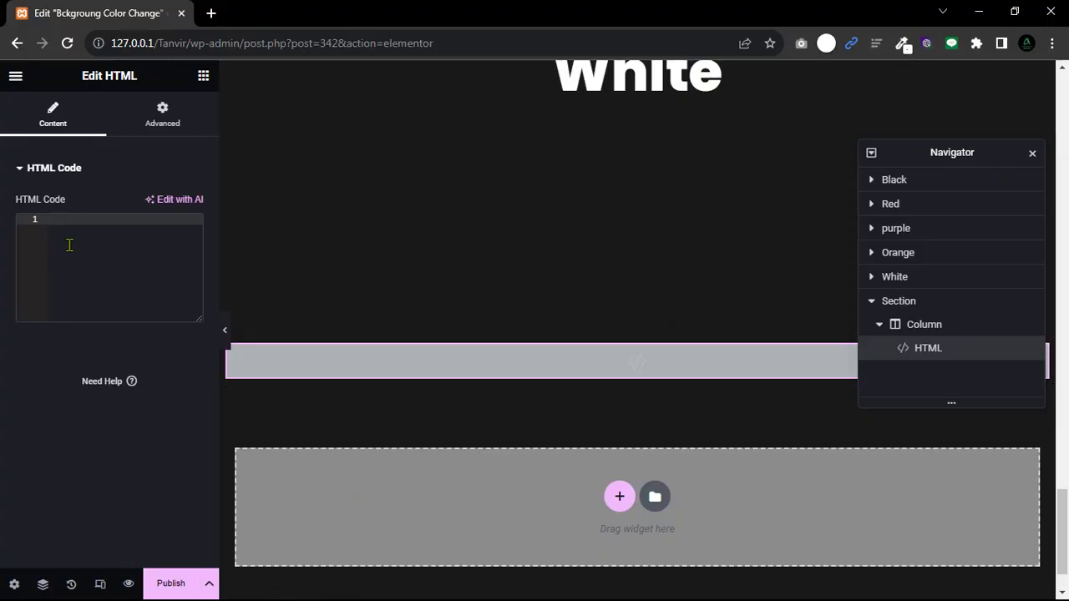
{"action": "key", "text": "ctrl+v"}
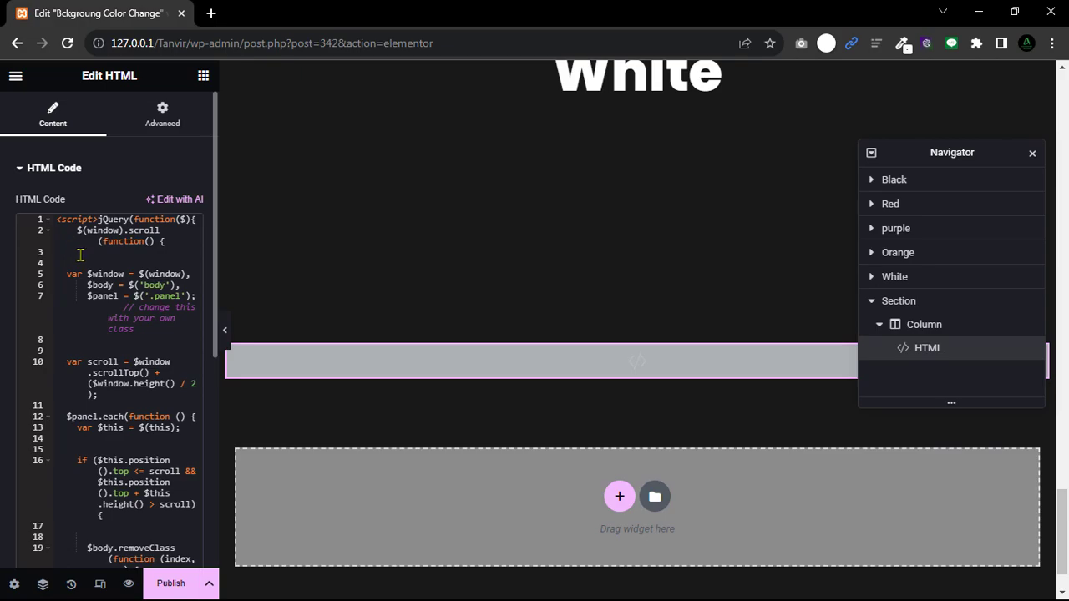
Review the pasted script, examining the class selector assigned to $panel and the body selector assigned to $body.
{"action": "scroll", "coordinate": [140, 500], "scroll_direction": "down", "scroll_amount": 5}
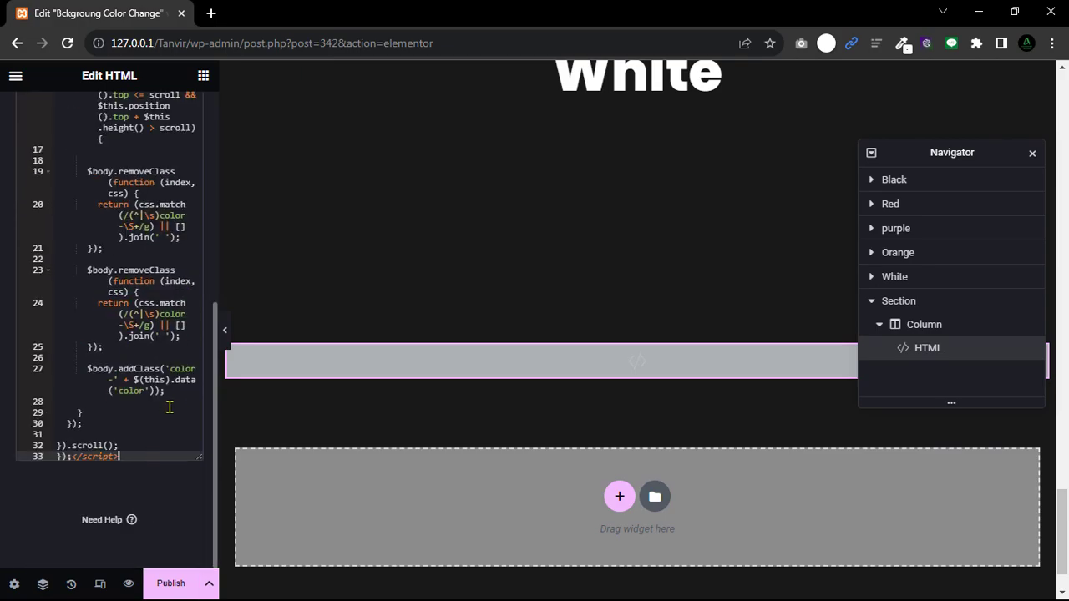
{"action": "scroll", "coordinate": [140, 338], "scroll_direction": "up", "scroll_amount": 5}
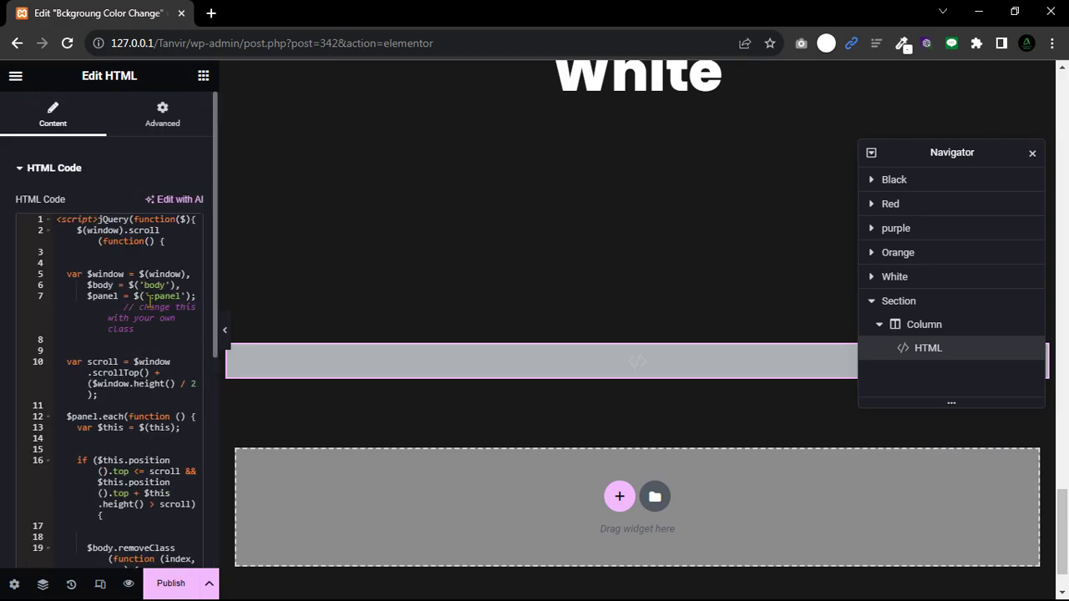
{"action": "left_click", "coordinate": [150, 296]}
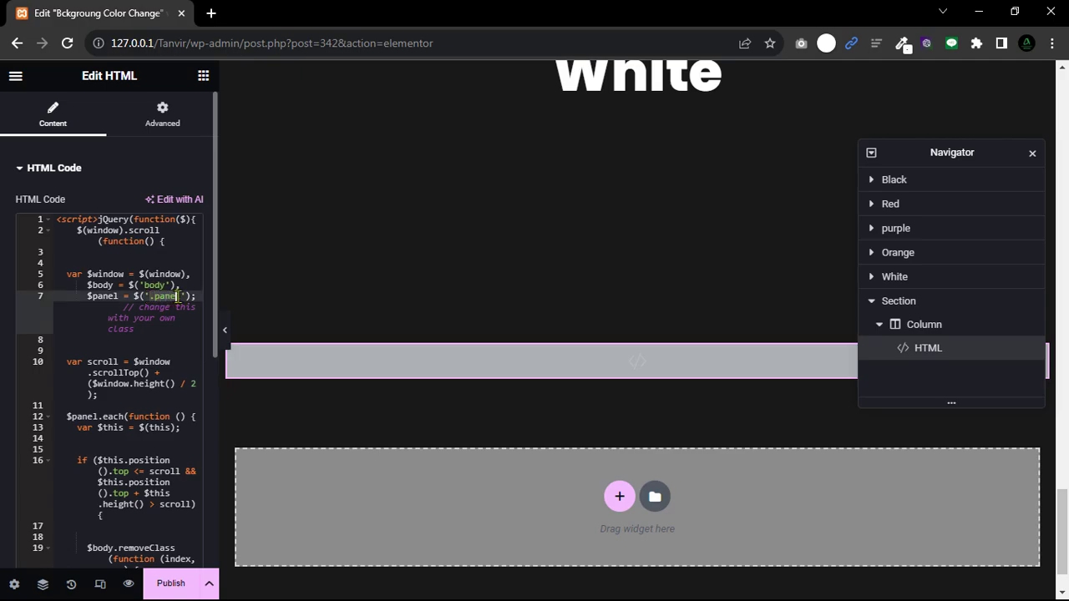
{"action": "left_click", "coordinate": [165, 318]}
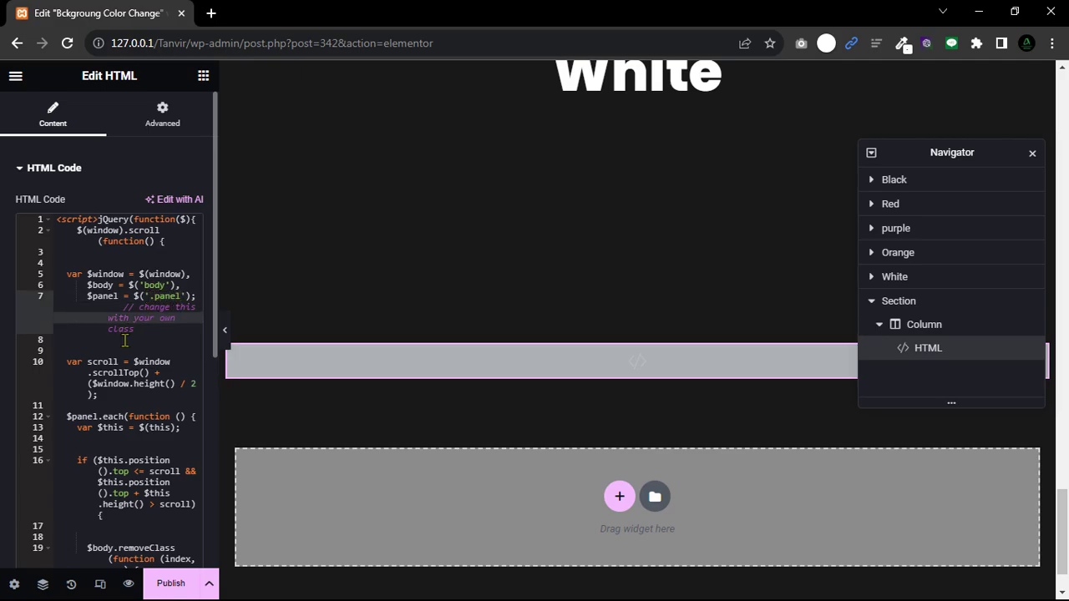
{"action": "left_click", "coordinate": [179, 297]}
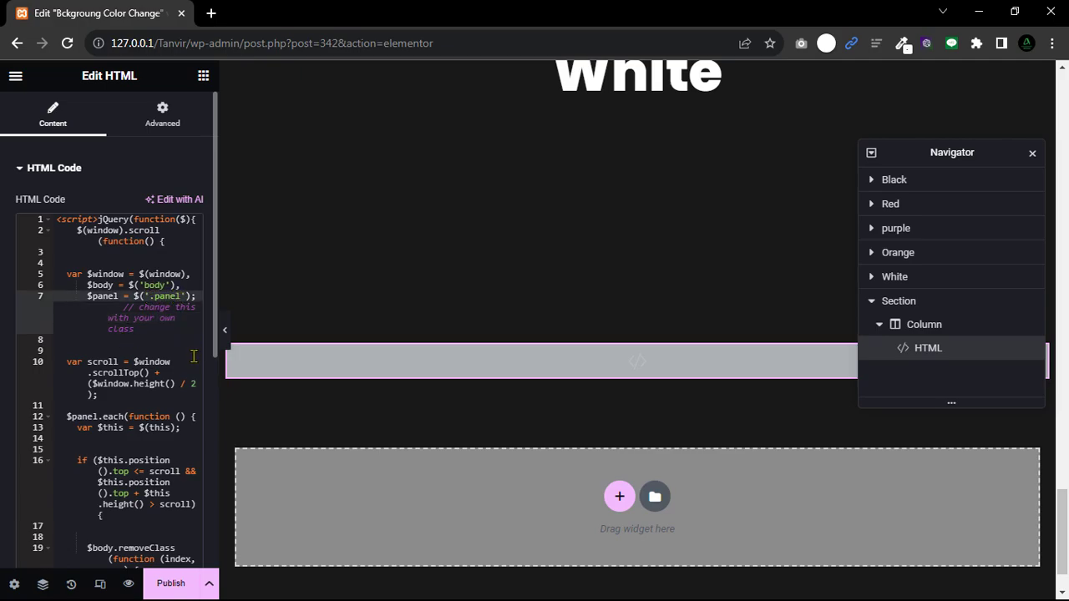
{"action": "left_click", "coordinate": [164, 285]}
{"action": "scroll", "coordinate": [125, 351], "scroll_direction": "down", "scroll_amount": 2}
{"action": "scroll", "coordinate": [607, 436], "scroll_direction": "down", "scroll_amount": 1}
Open the site-wide Custom CSS in Site Settings and examine the body rule with its background colour and transition.
{"action": "mouse_move", "coordinate": [620, 275]}
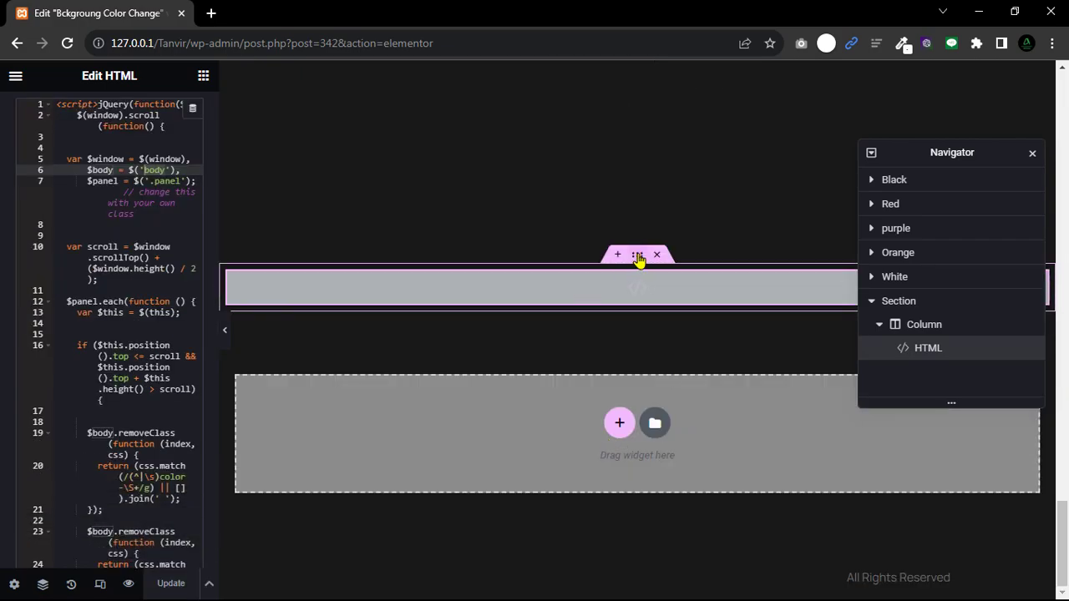
{"action": "left_click", "coordinate": [637, 258]}
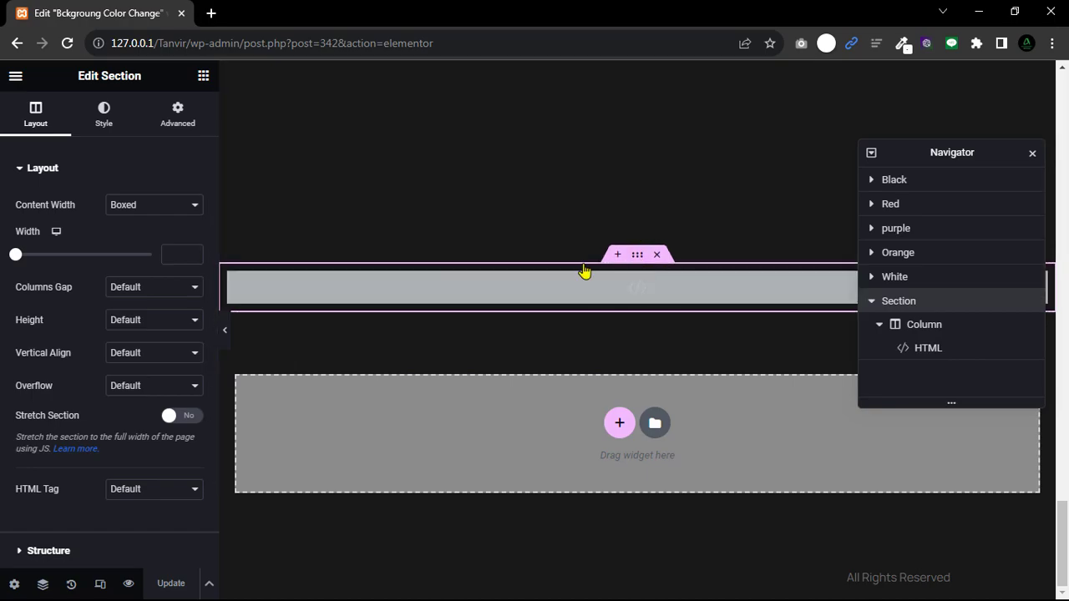
{"action": "left_click", "coordinate": [15, 78]}
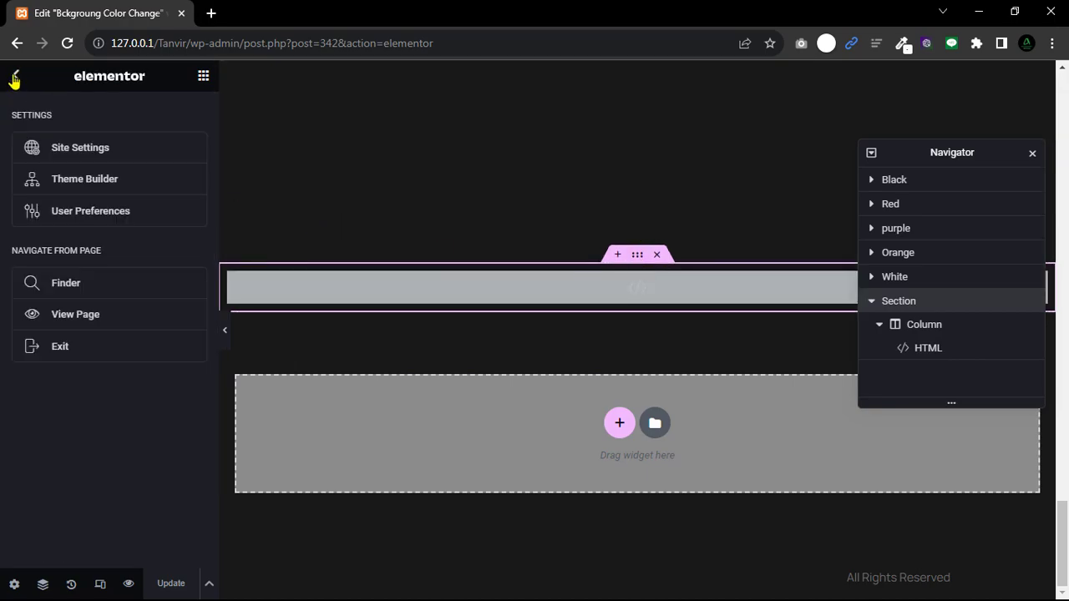
{"action": "left_click", "coordinate": [81, 156]}
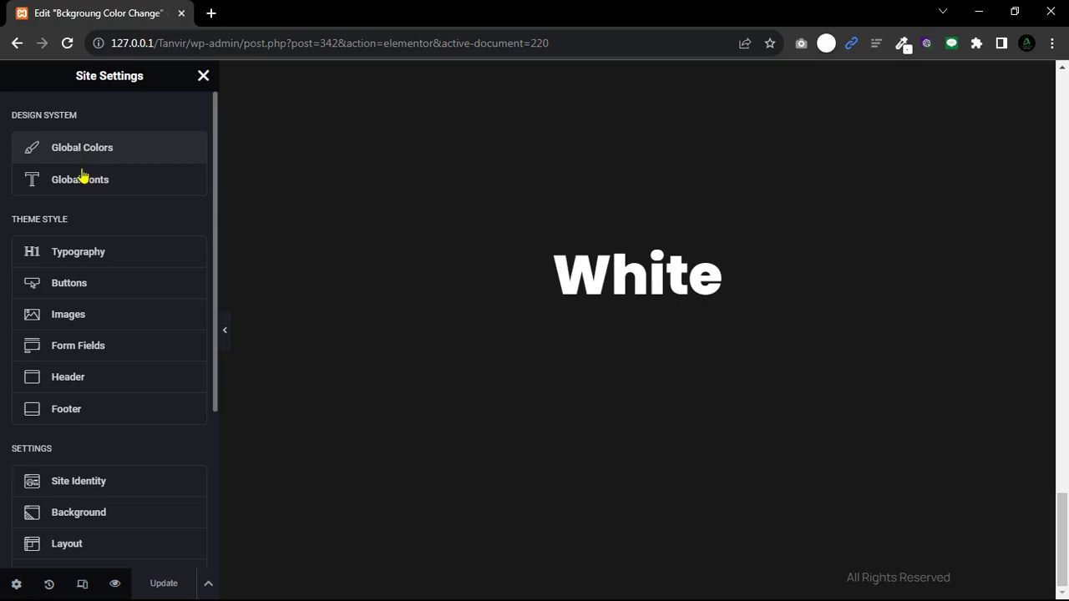
{"action": "scroll", "coordinate": [46, 453], "scroll_direction": "down", "scroll_amount": 3}
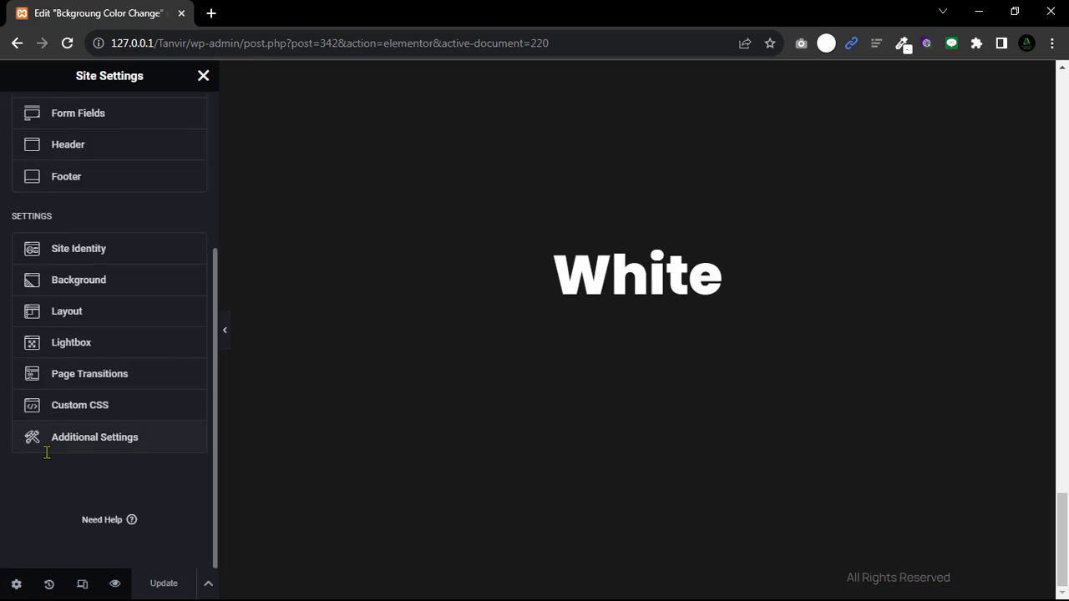
{"action": "left_click", "coordinate": [91, 408]}
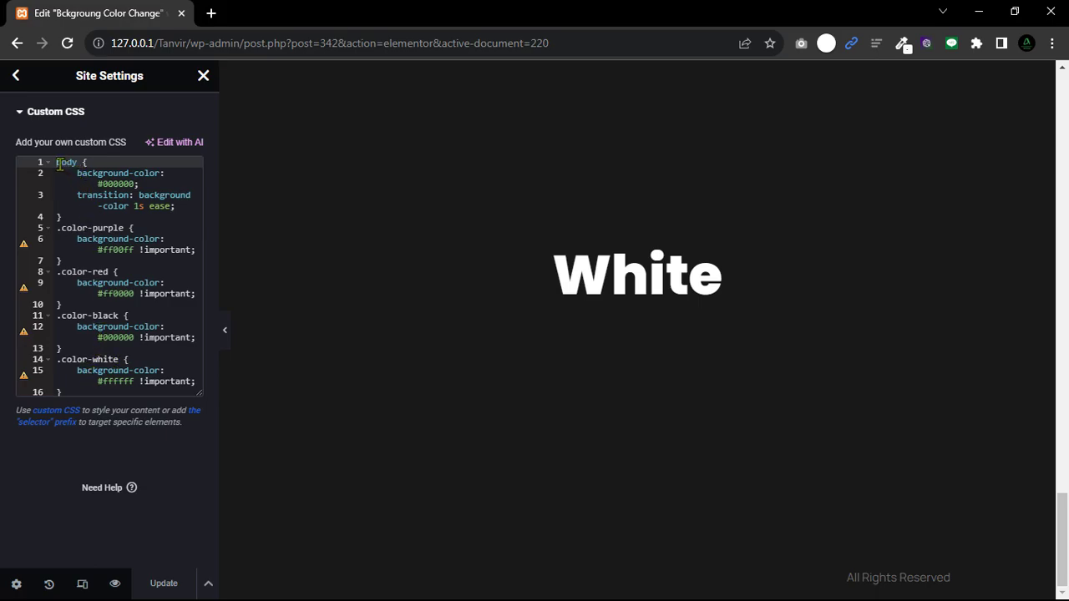
{"action": "left_click_drag", "start_coordinate": [57, 162], "coordinate": [198, 214]}
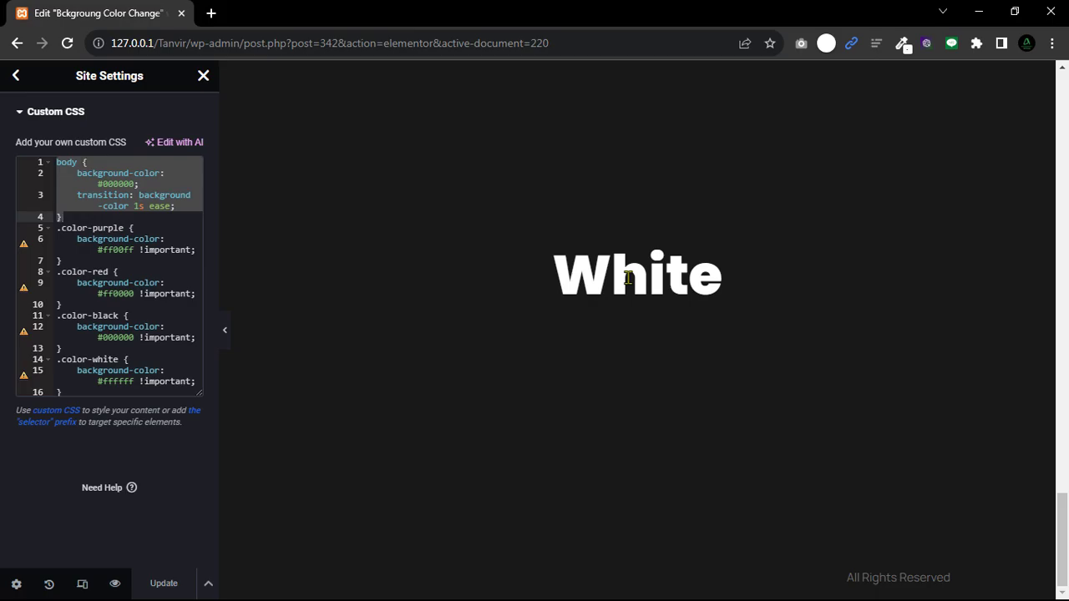
Add a .color-orange rule to the site-wide Custom CSS after .color-white by duplicating that rule and renaming its selector.
{"action": "left_click", "coordinate": [65, 218]}
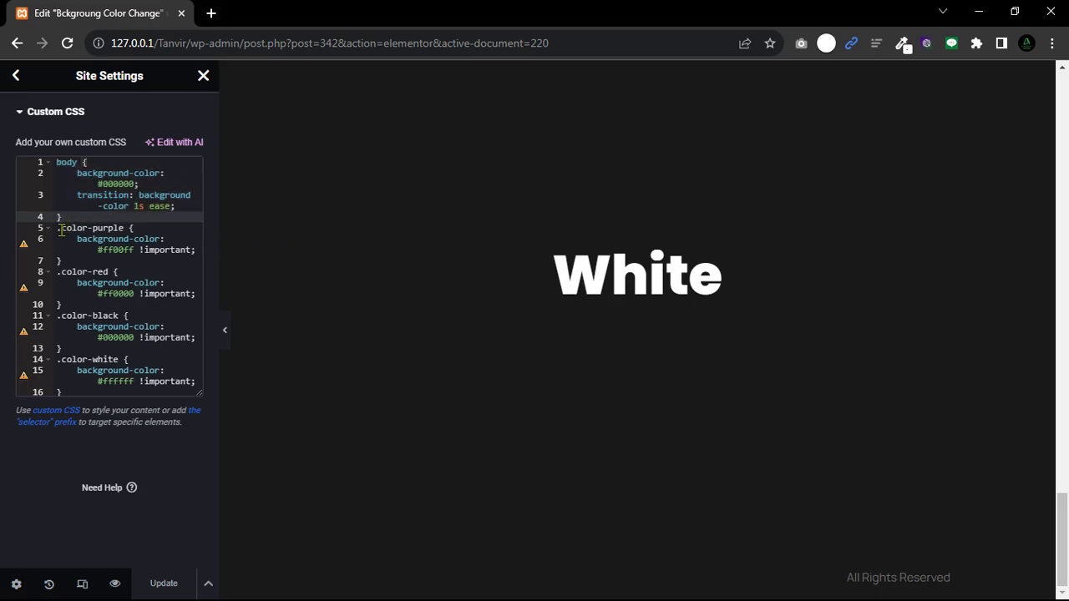
{"action": "left_click_drag", "start_coordinate": [58, 229], "coordinate": [143, 389]}
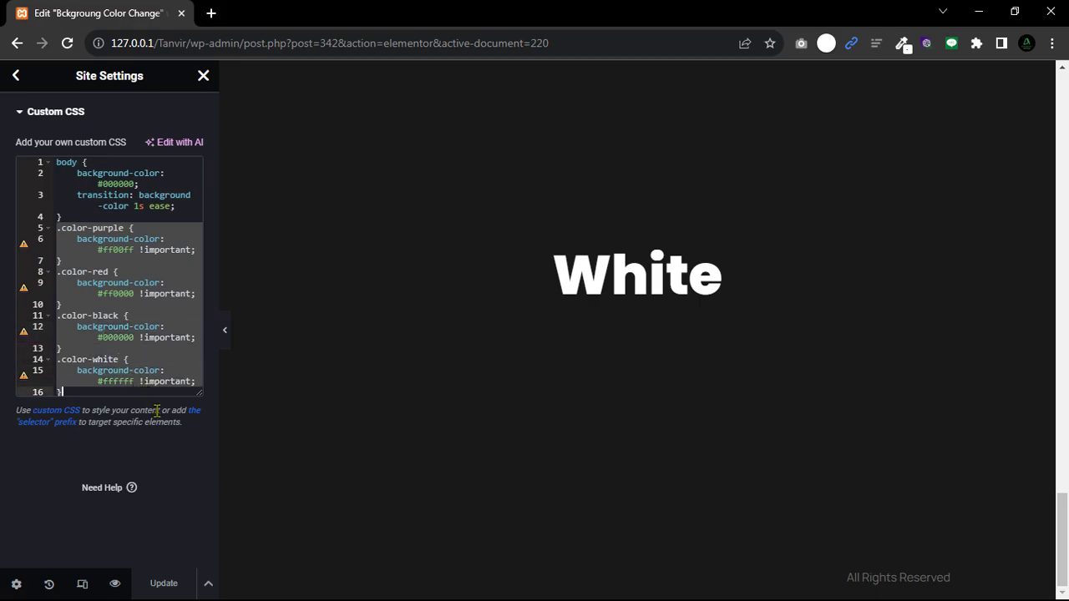
{"action": "left_click", "coordinate": [69, 393]}
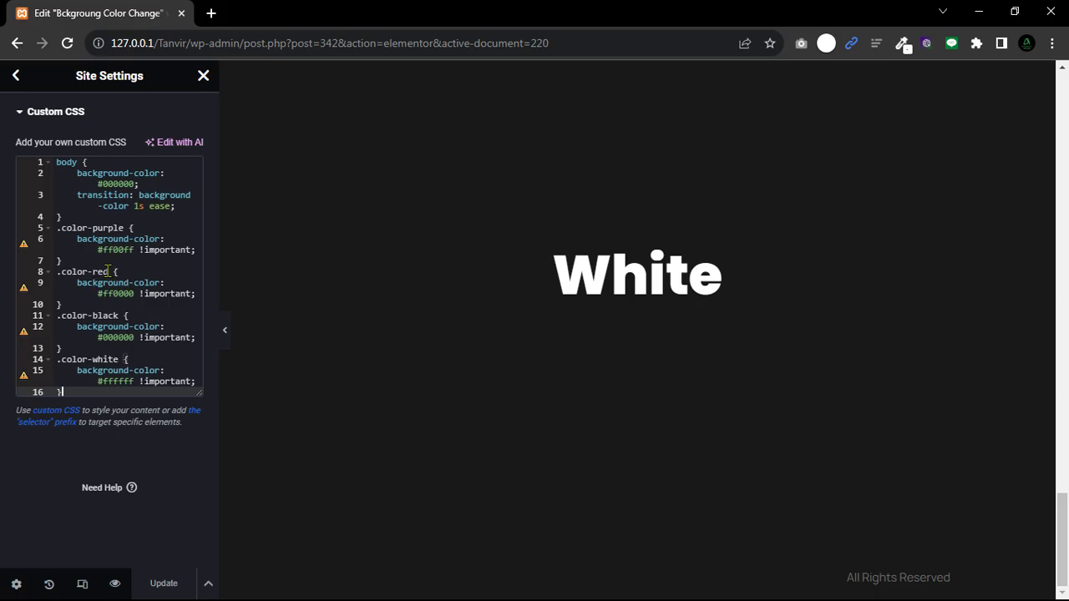
{"action": "type", "text": ".color-white {     background-color: #ffffff !important; }"}
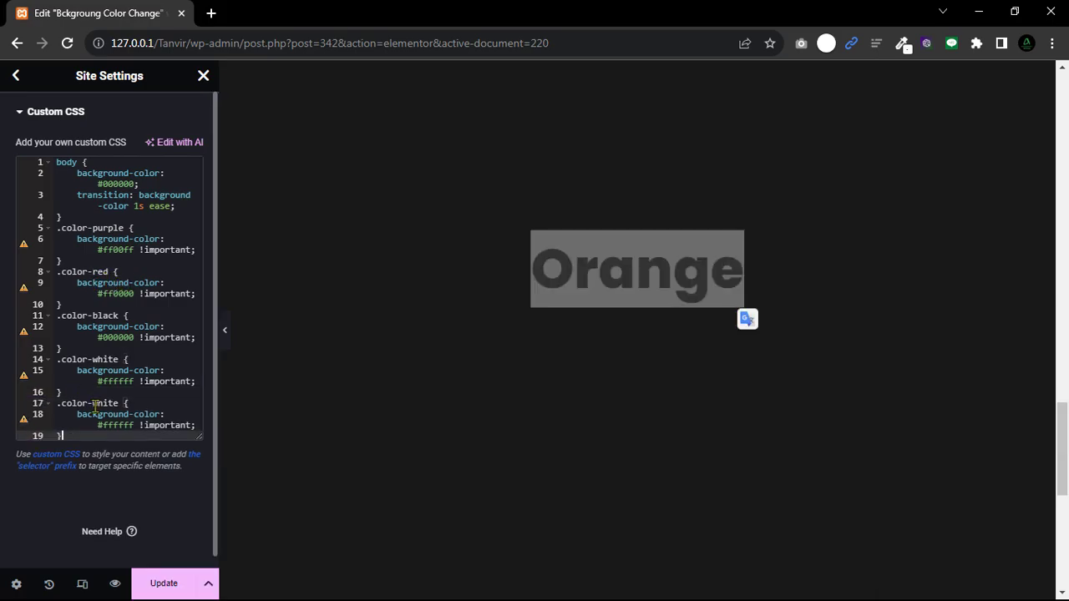
{"action": "left_click_drag", "start_coordinate": [92, 404], "coordinate": [120, 403]}
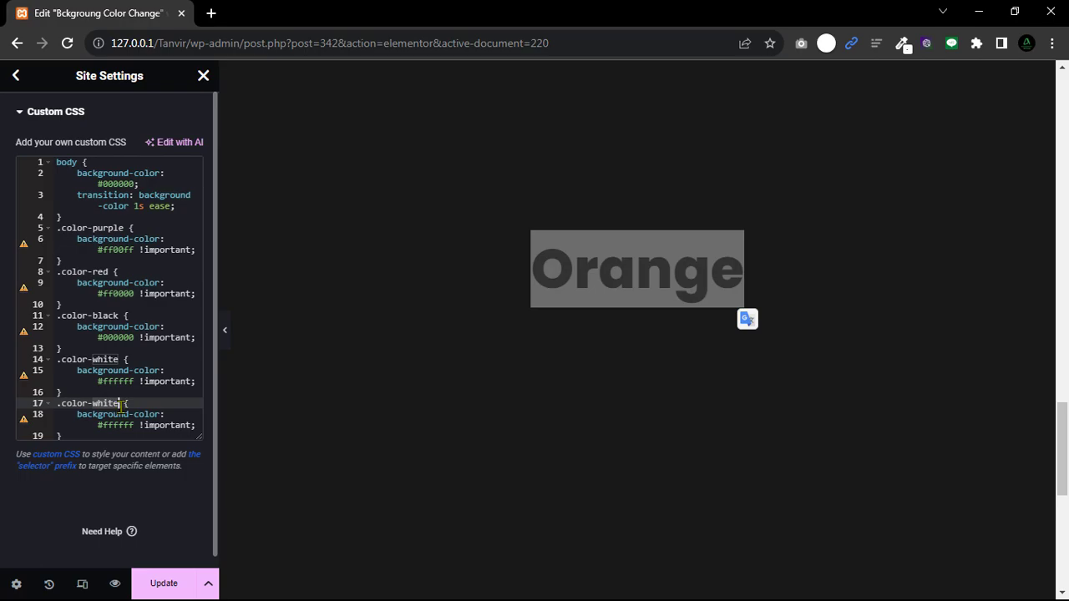
{"action": "type", "text": "orange"}
Choose the orange ffae00 with the colour picker extension and use its hex code as the .color-orange rule's background colour.
{"action": "left_click_drag", "start_coordinate": [134, 425], "coordinate": [104, 427]}
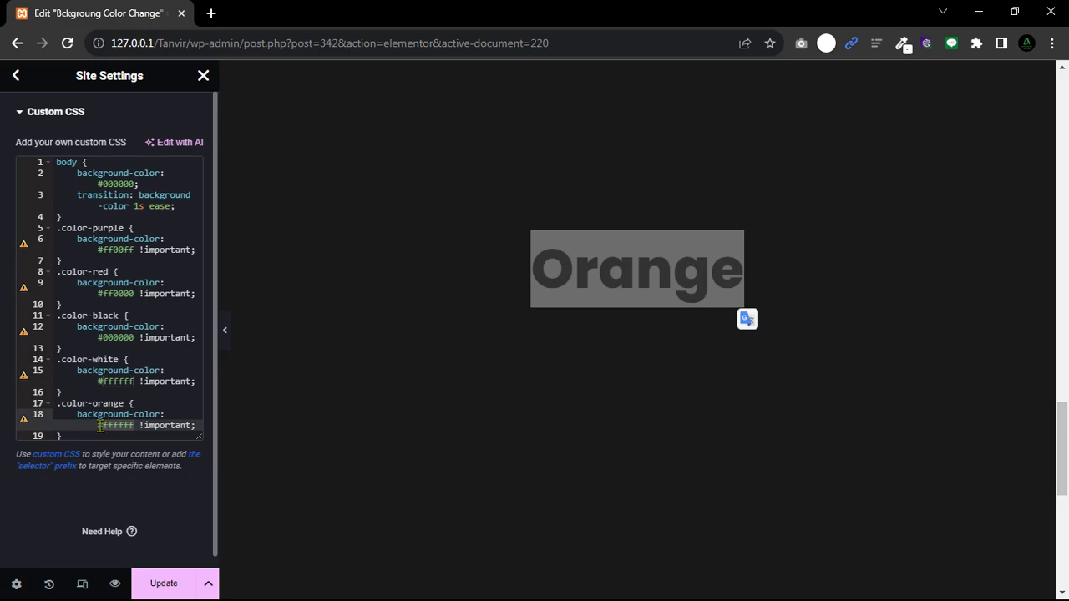
{"action": "left_click", "coordinate": [901, 43]}
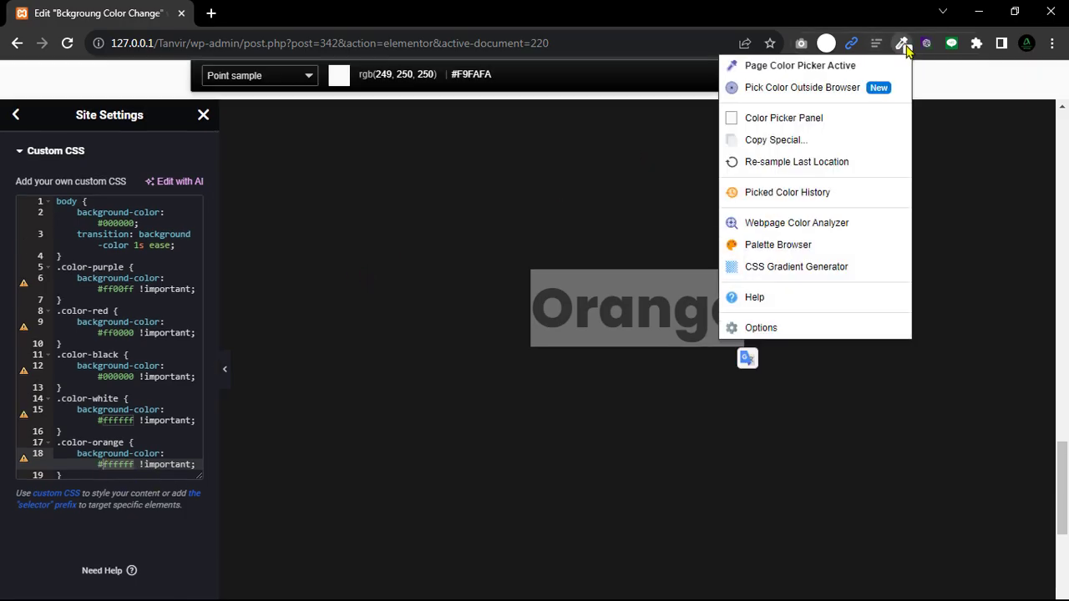
{"action": "left_click", "coordinate": [755, 122]}
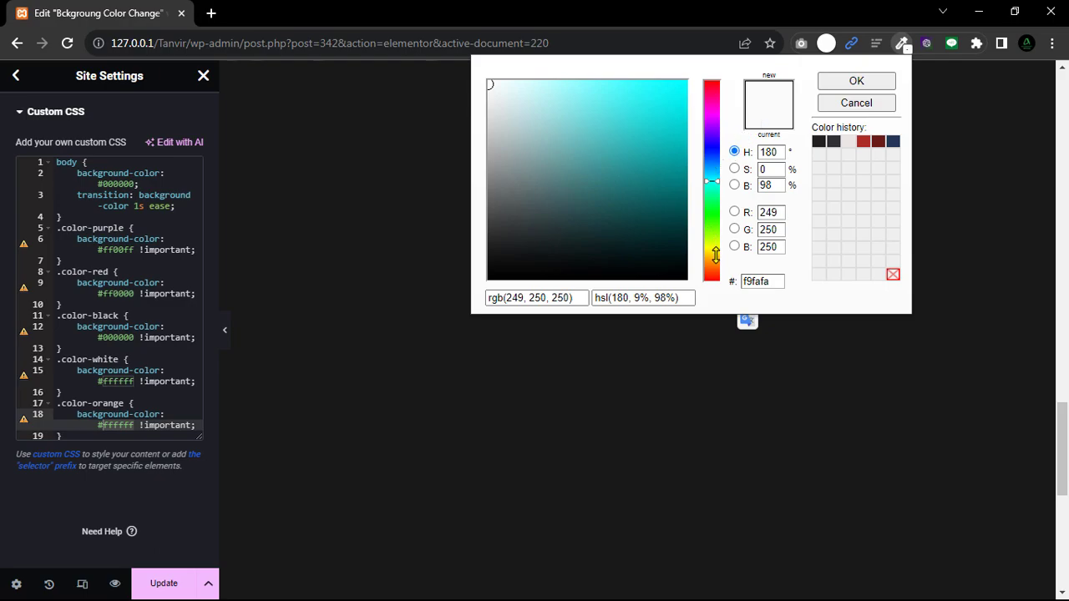
{"action": "left_click", "coordinate": [713, 260]}
{"action": "left_click", "coordinate": [686, 82]}
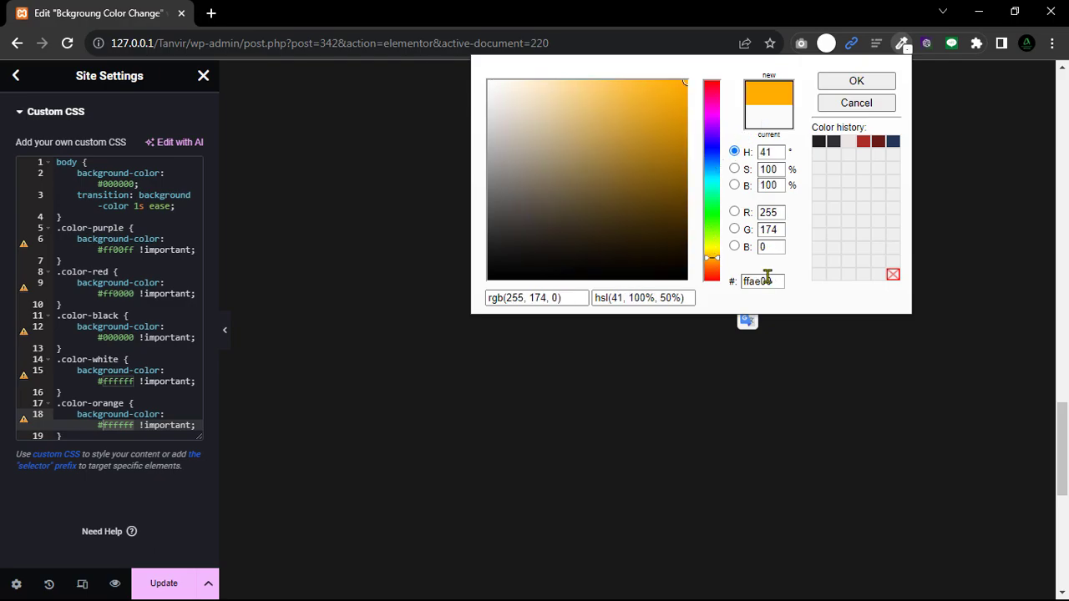
{"action": "left_click", "coordinate": [770, 283]}
{"action": "left_click_drag", "start_coordinate": [770, 283], "coordinate": [733, 289]}
{"action": "key", "text": "ctrl+c"}
{"action": "left_click", "coordinate": [134, 427]}
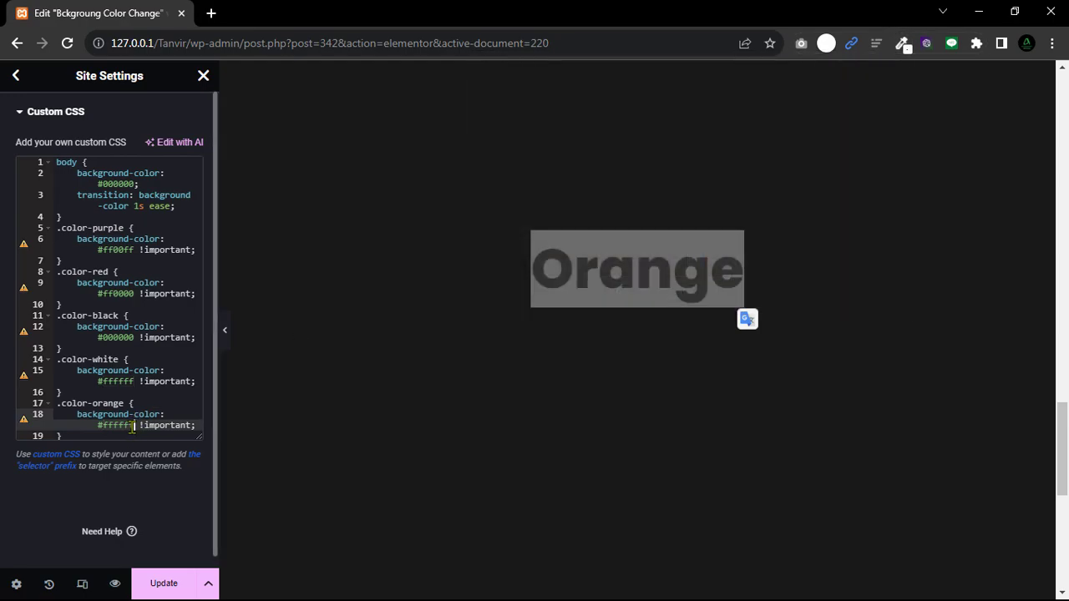
{"action": "left_click_drag", "start_coordinate": [133, 425], "coordinate": [103, 426]}
{"action": "key", "text": "ctrl+v"}
Save the updated site settings and return to the page editor.
{"action": "left_click", "coordinate": [142, 260]}
{"action": "left_click", "coordinate": [165, 585]}
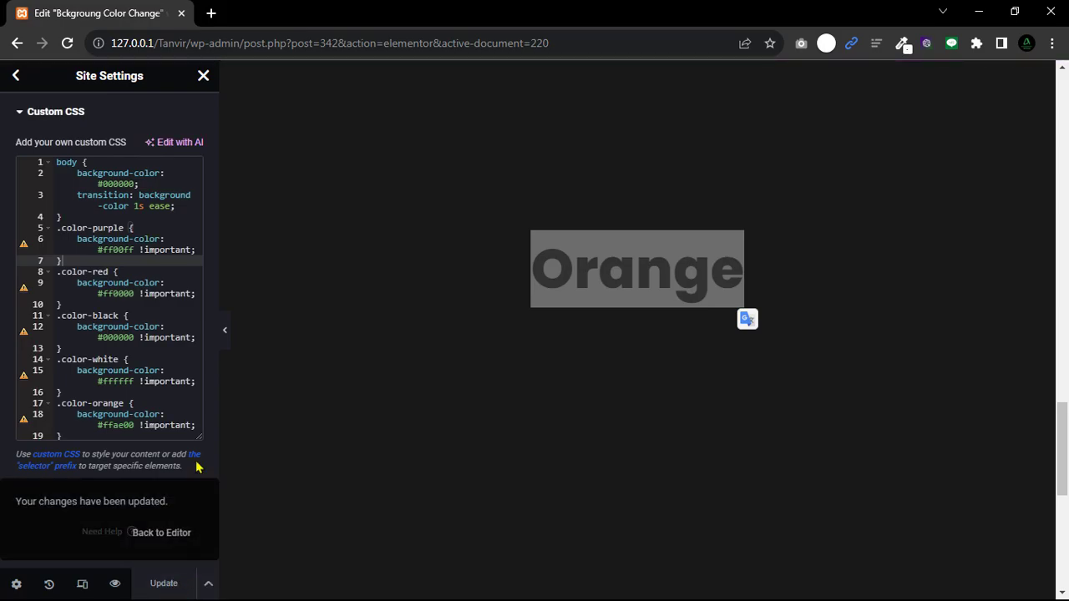
{"action": "left_click", "coordinate": [203, 76]}
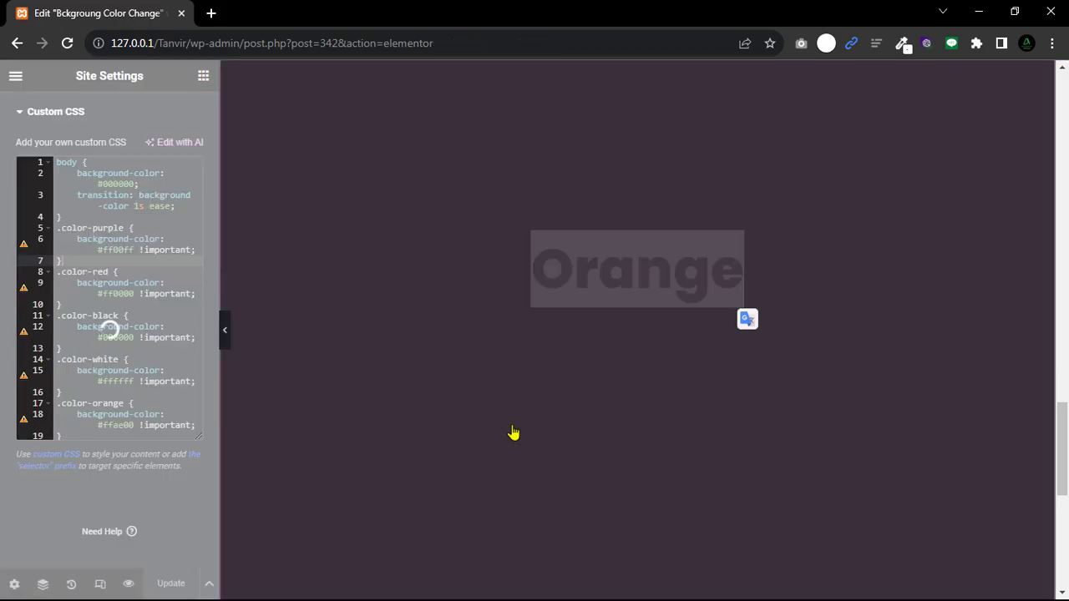
Give the Black section the custom attribute data-color|black.
{"action": "scroll", "coordinate": [513, 432], "scroll_direction": "up", "scroll_amount": 2}
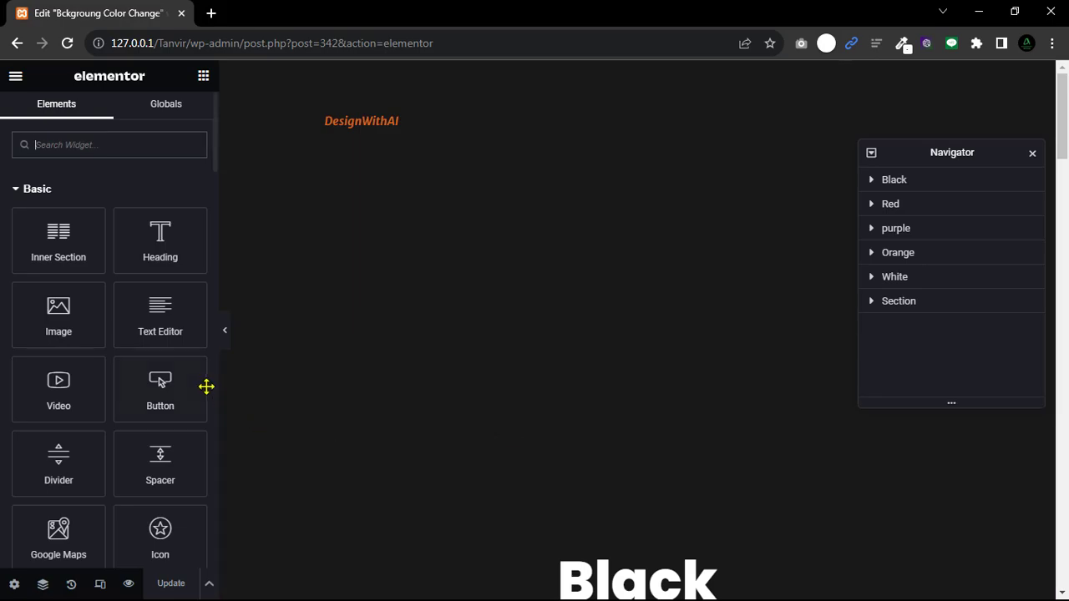
{"action": "scroll", "coordinate": [438, 407], "scroll_direction": "down", "scroll_amount": 3}
{"action": "scroll", "coordinate": [439, 406], "scroll_direction": "up", "scroll_amount": 3}
{"action": "left_click", "coordinate": [639, 316]}
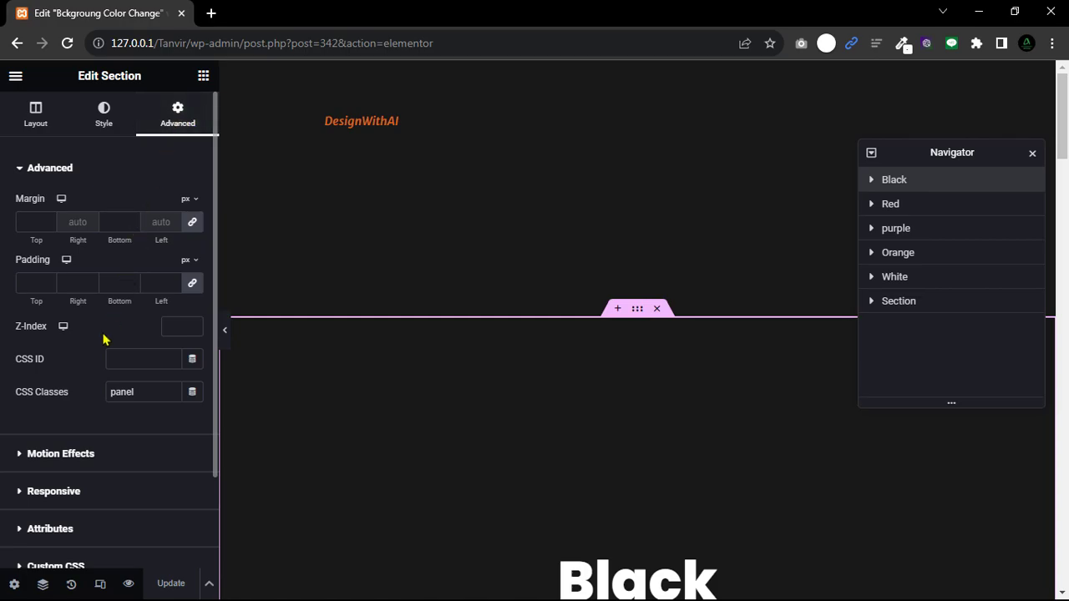
{"action": "scroll", "coordinate": [81, 361], "scroll_direction": "down", "scroll_amount": 1}
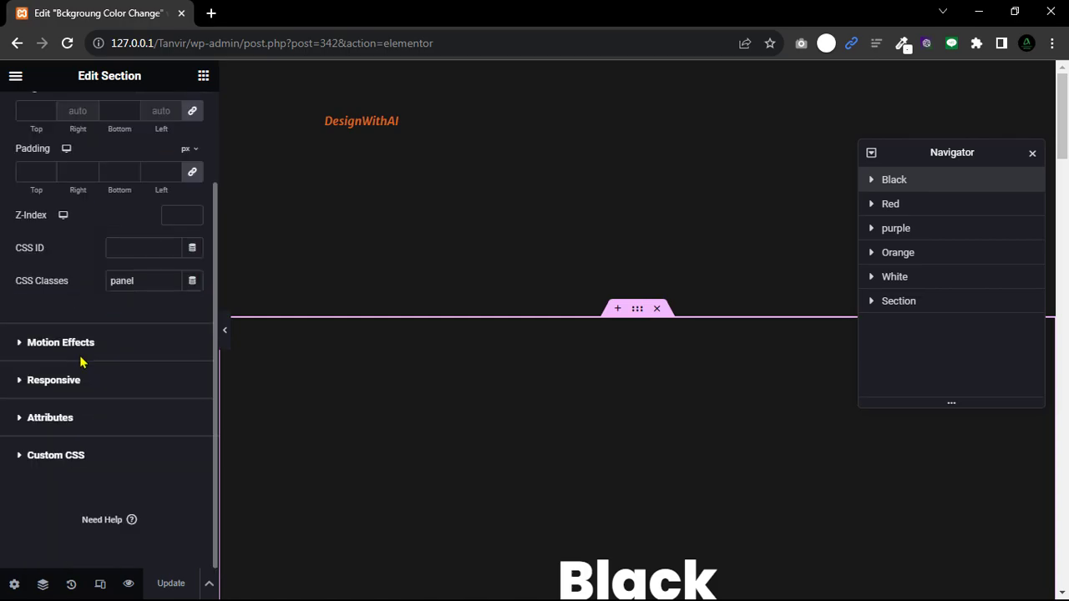
{"action": "left_click", "coordinate": [22, 420]}
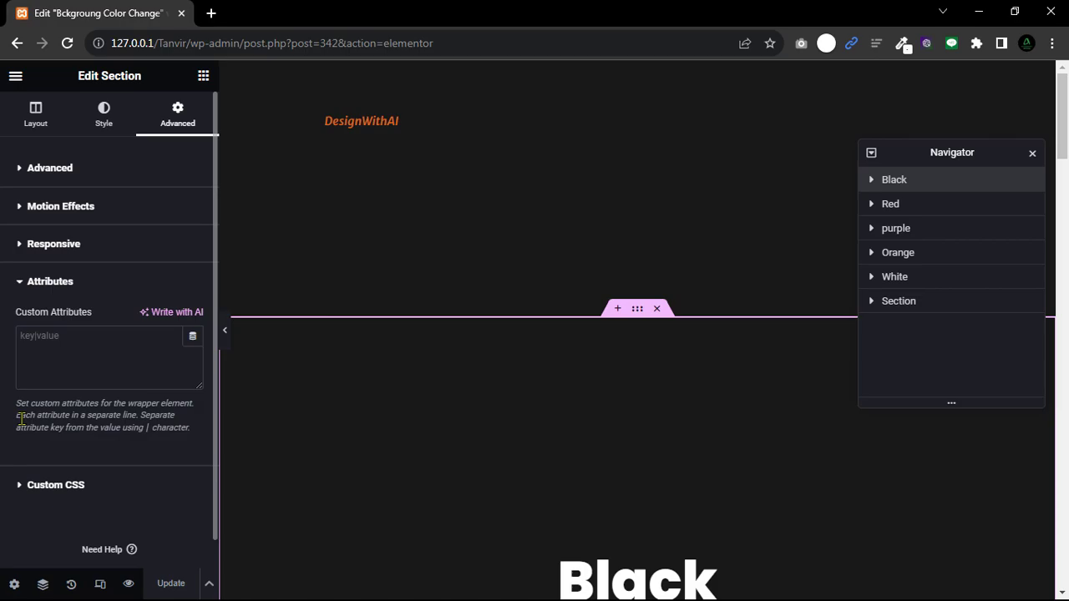
{"action": "left_click", "coordinate": [48, 340]}
{"action": "type", "text": "data-"}
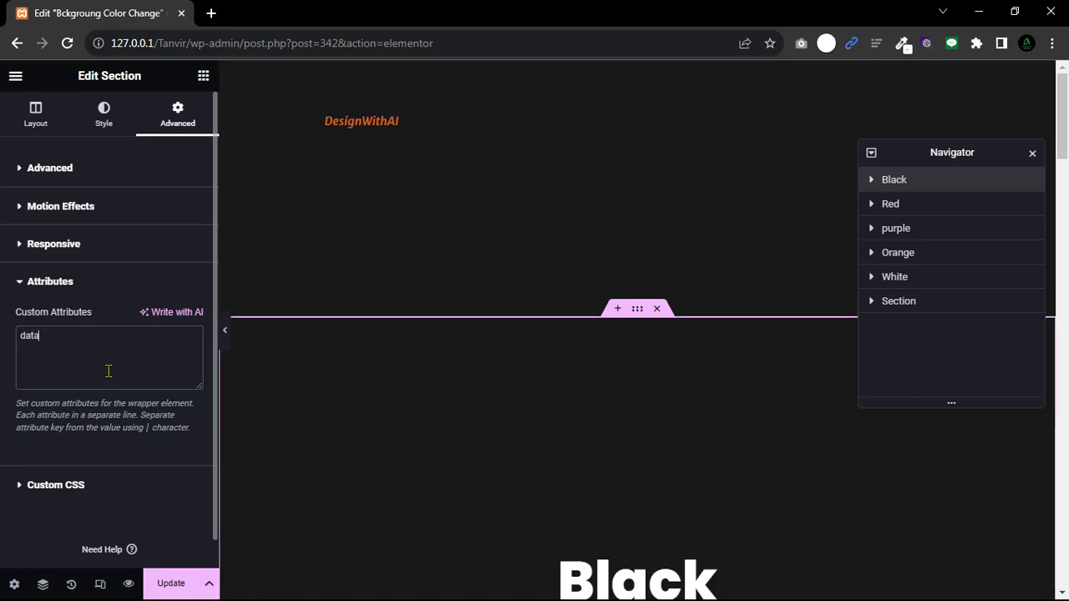
{"action": "type", "text": "color|bl"}
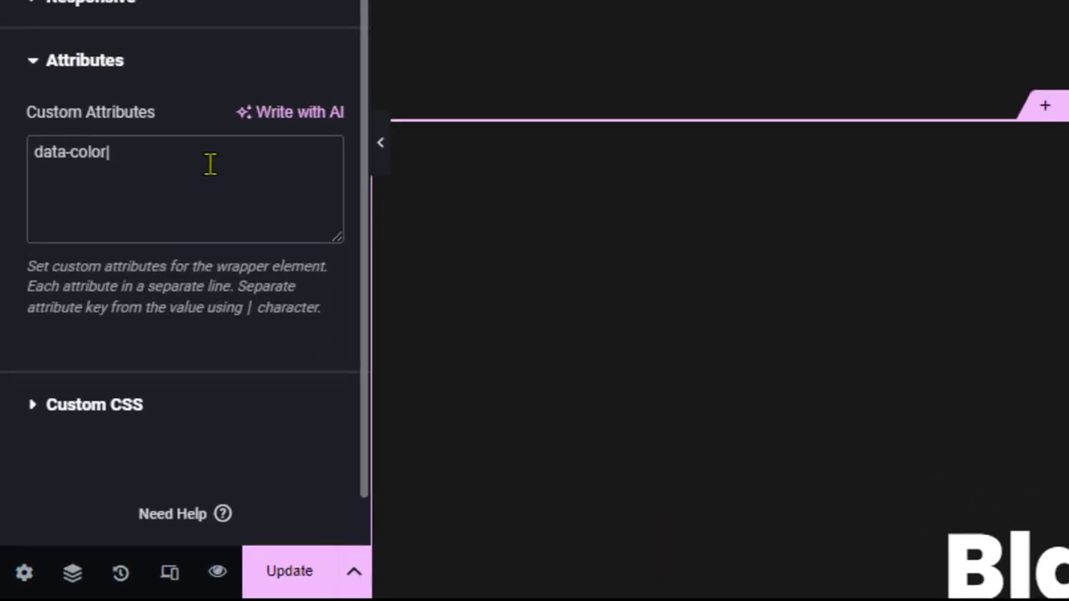
{"action": "type", "text": "ack"}
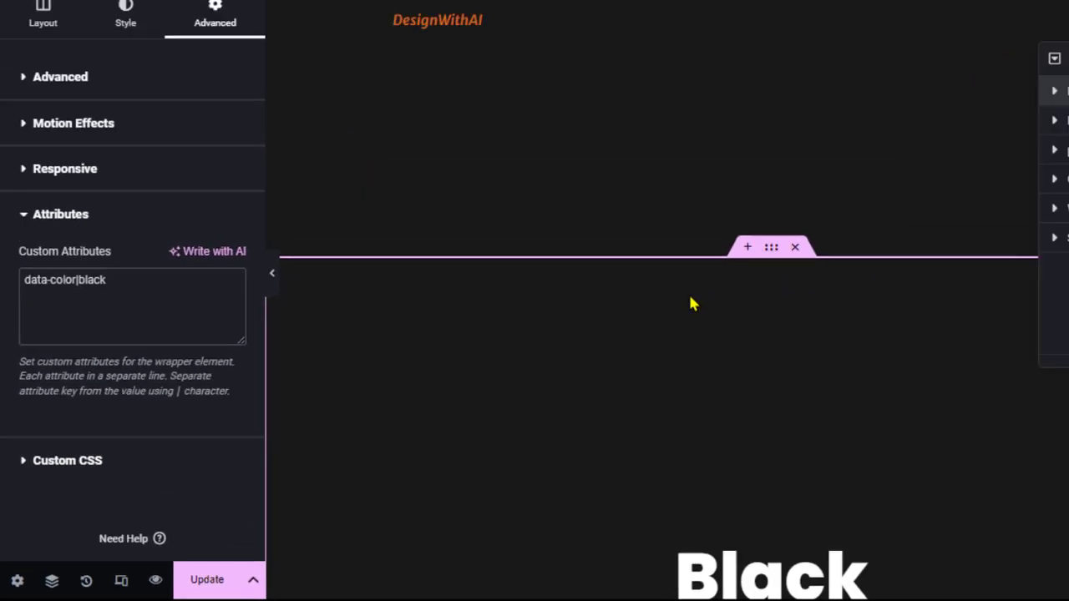
Give the Red section the custom attribute data-color|red.
{"action": "left_click", "coordinate": [899, 207]}
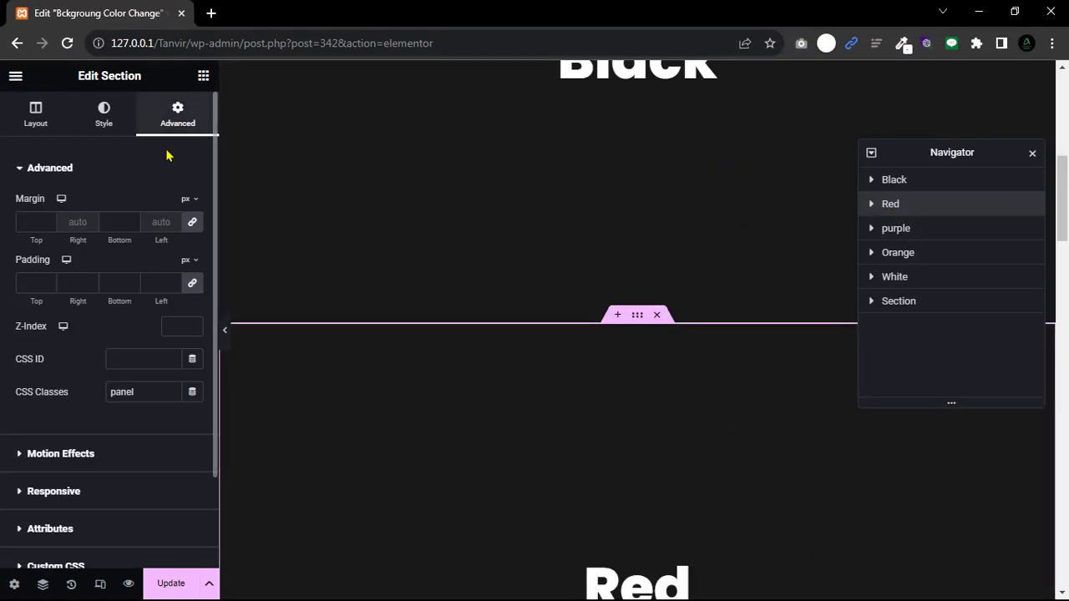
{"action": "scroll", "coordinate": [62, 482], "scroll_direction": "down", "scroll_amount": 2}
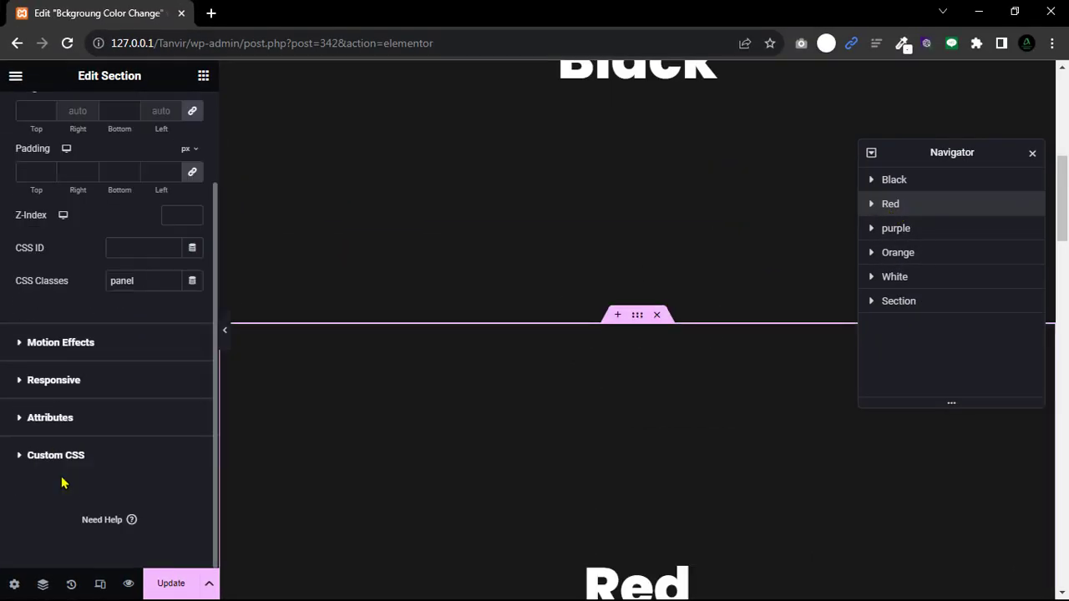
{"action": "left_click", "coordinate": [20, 415]}
{"action": "left_click", "coordinate": [94, 348]}
{"action": "type", "text": "data-color|red"}
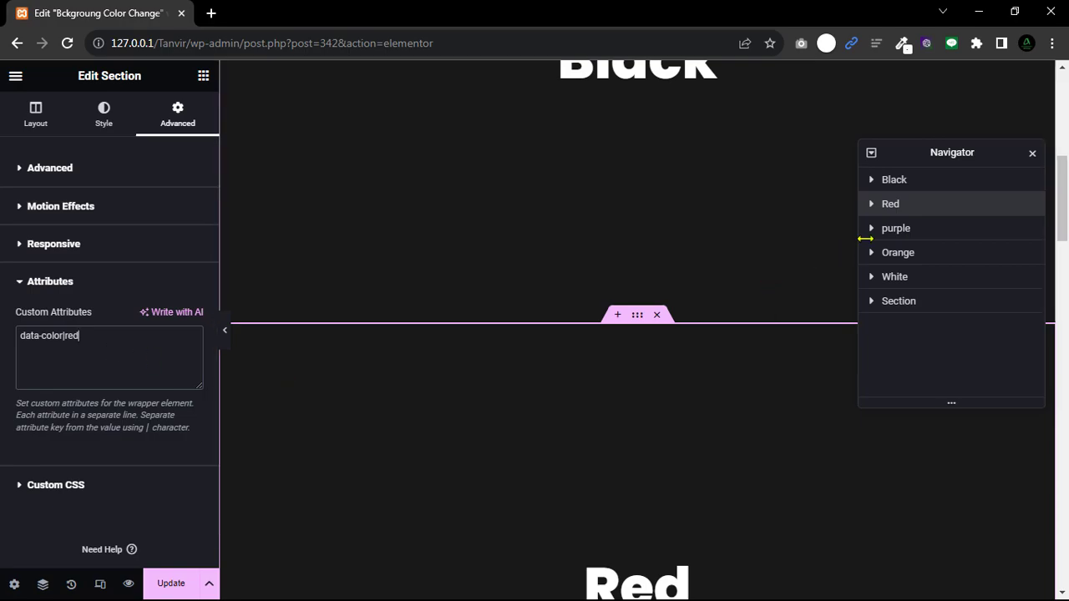
Give the purple section the custom attribute data-color|purple.
{"action": "left_click", "coordinate": [895, 237]}
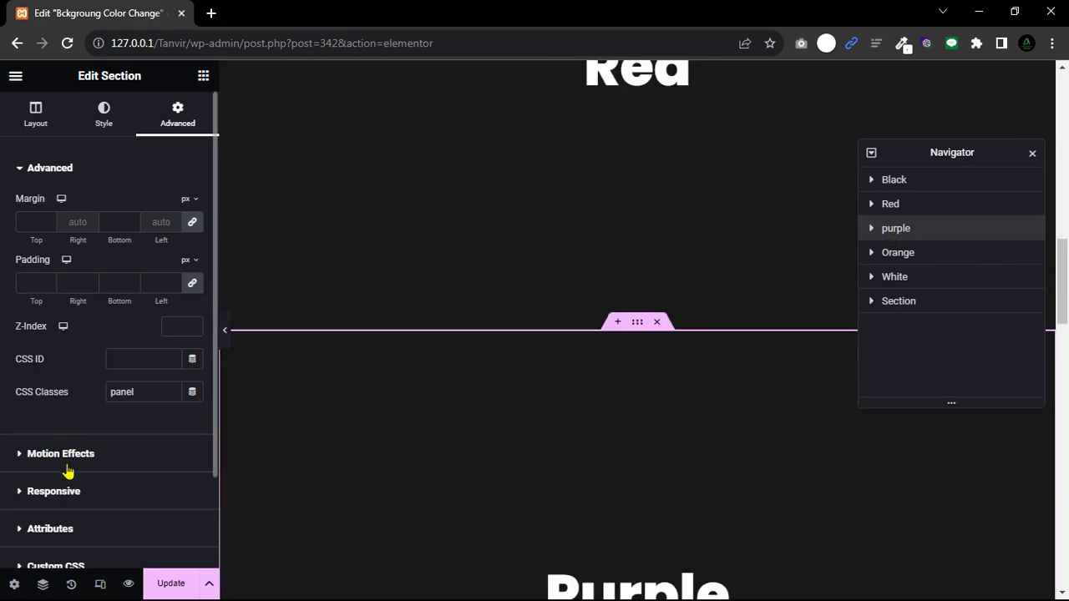
{"action": "scroll", "coordinate": [67, 451], "scroll_direction": "down", "scroll_amount": 2}
{"action": "left_click", "coordinate": [21, 417]}
{"action": "left_click", "coordinate": [73, 352]}
{"action": "type", "text": "data-color|purple"}
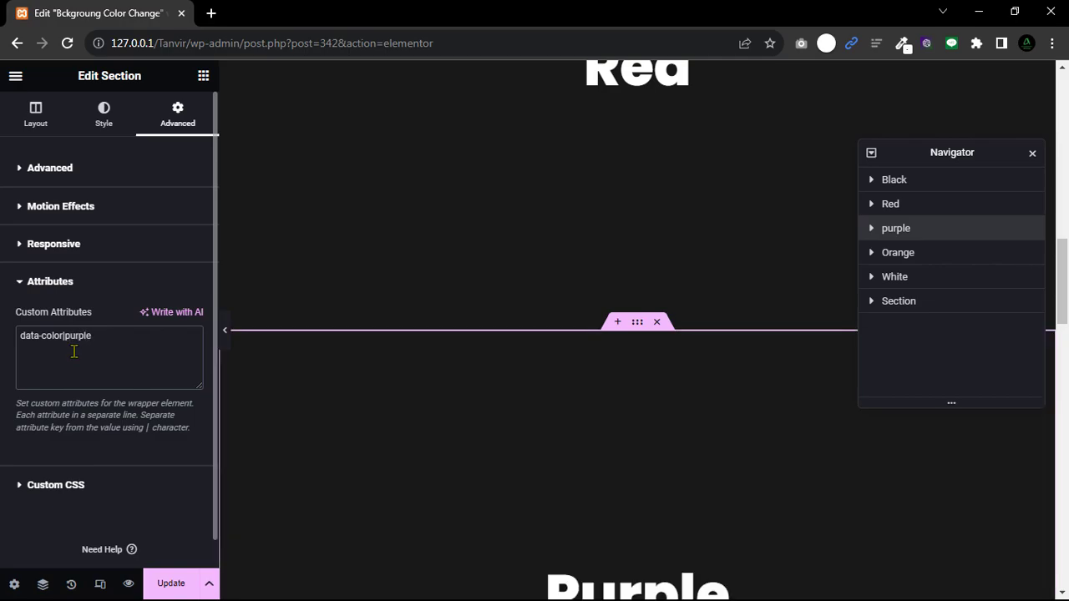
Give the Orange section the custom attribute data-color|orange.
{"action": "left_click", "coordinate": [940, 253]}
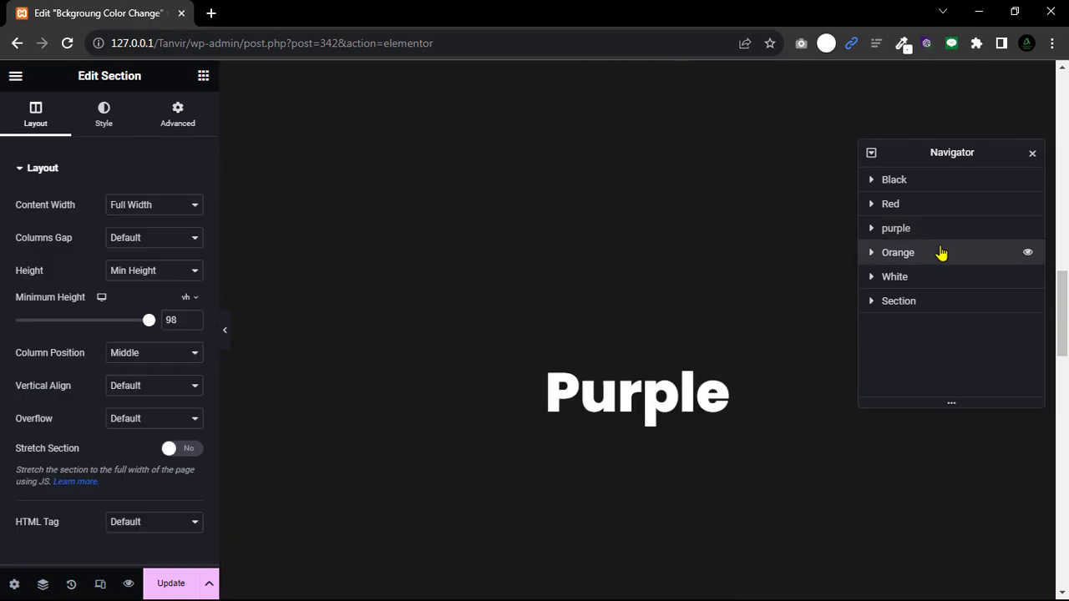
{"action": "left_click", "coordinate": [177, 117]}
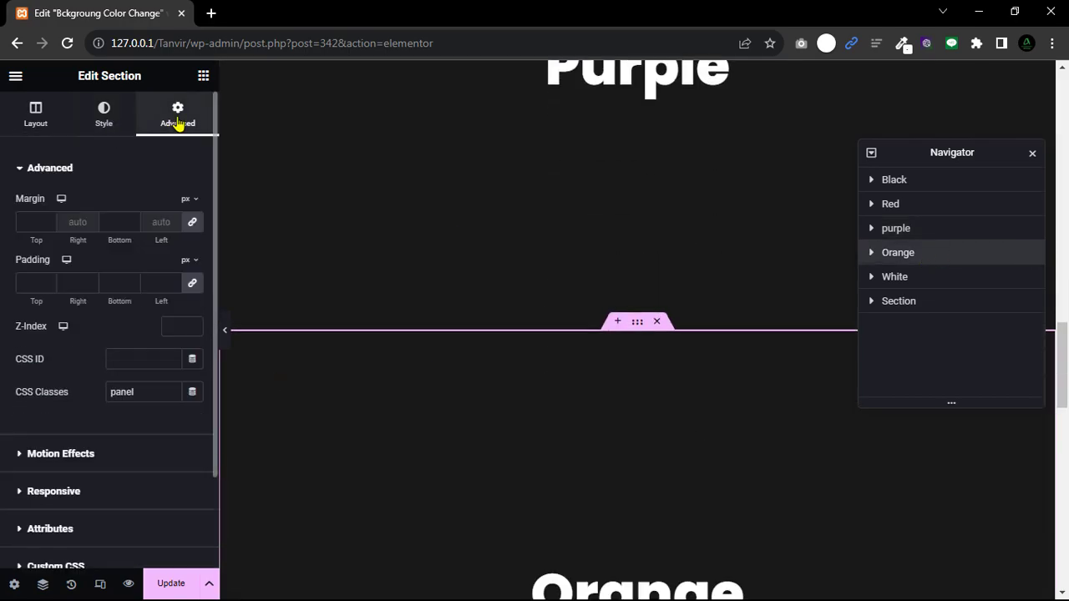
{"action": "scroll", "coordinate": [32, 476], "scroll_direction": "down", "scroll_amount": 2}
{"action": "left_click", "coordinate": [21, 420]}
{"action": "left_click", "coordinate": [76, 358]}
{"action": "type", "text": "data"}
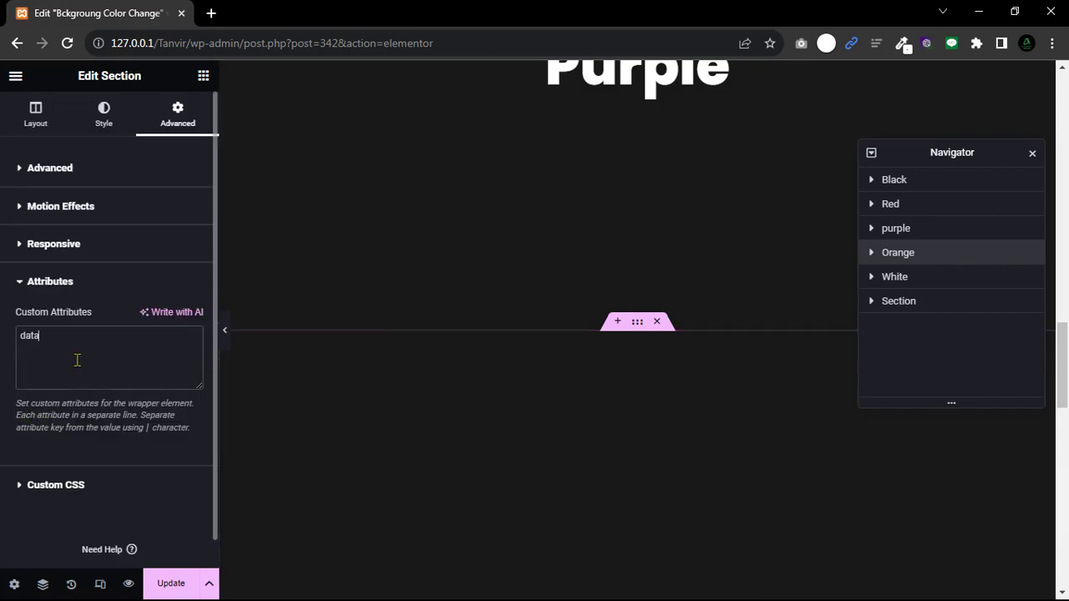
{"action": "type", "text": "-color|orange"}
Give the White section the custom attribute data-color|white.
{"action": "left_click", "coordinate": [902, 278]}
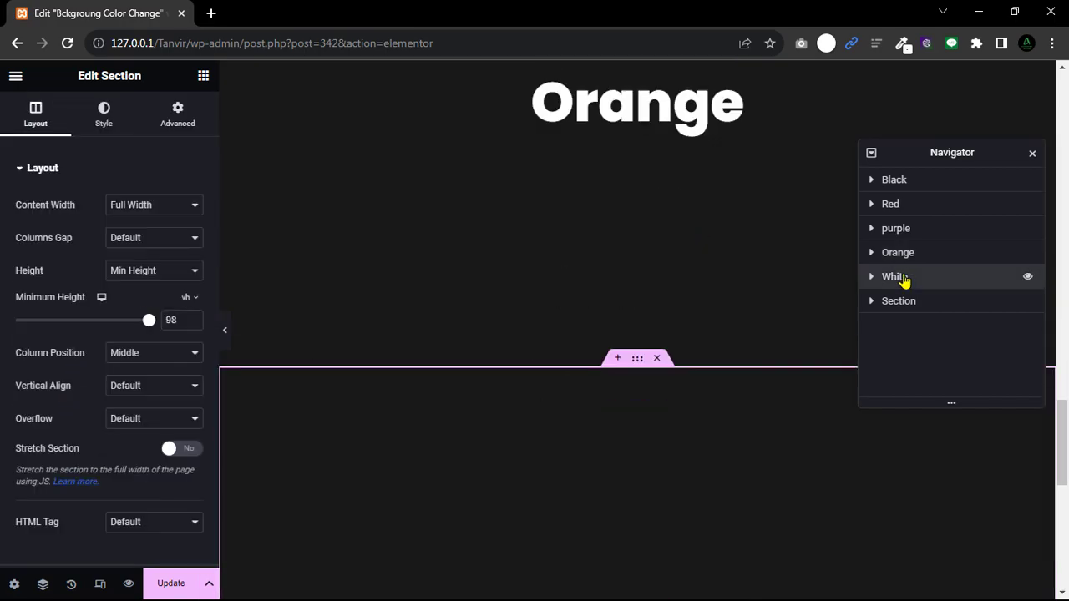
{"action": "left_click", "coordinate": [177, 116]}
{"action": "left_click", "coordinate": [34, 416]}
{"action": "left_click", "coordinate": [62, 355]}
{"action": "type", "text": "data"}
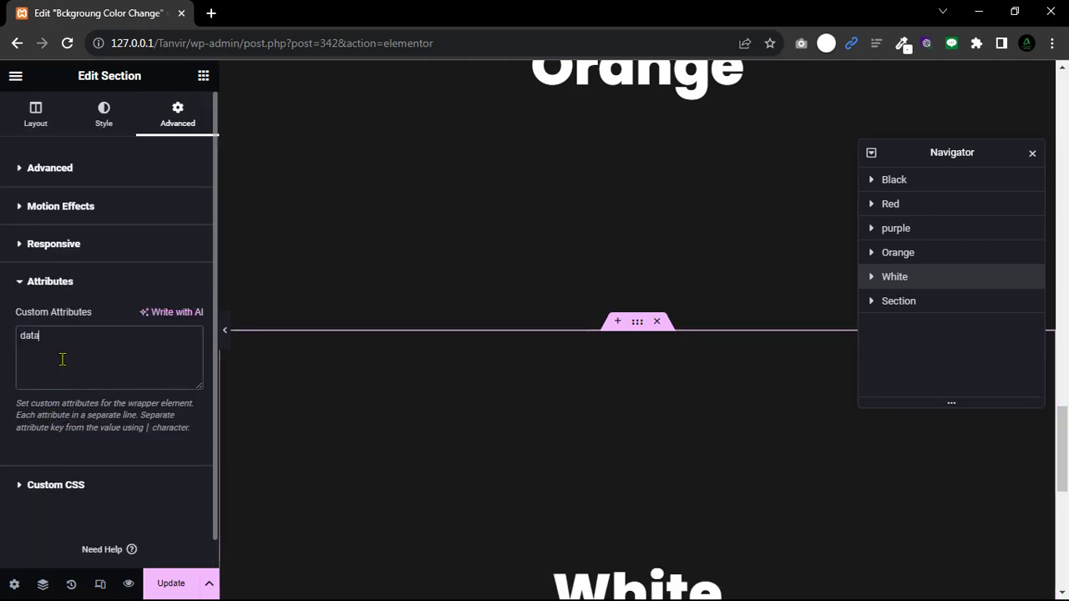
{"action": "type", "text": "-color"}
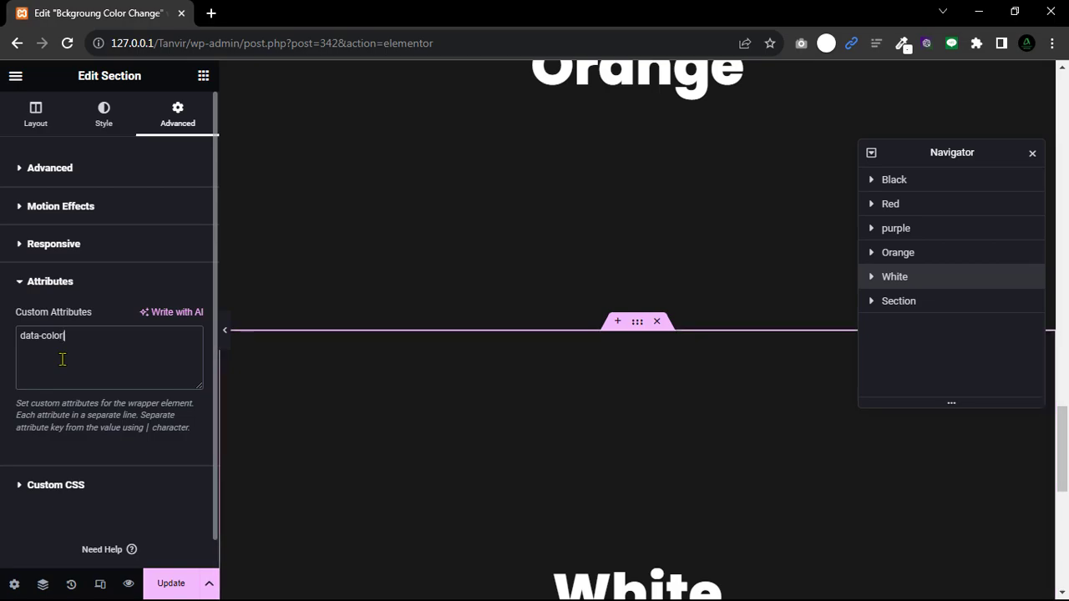
{"action": "type", "text": "|white"}
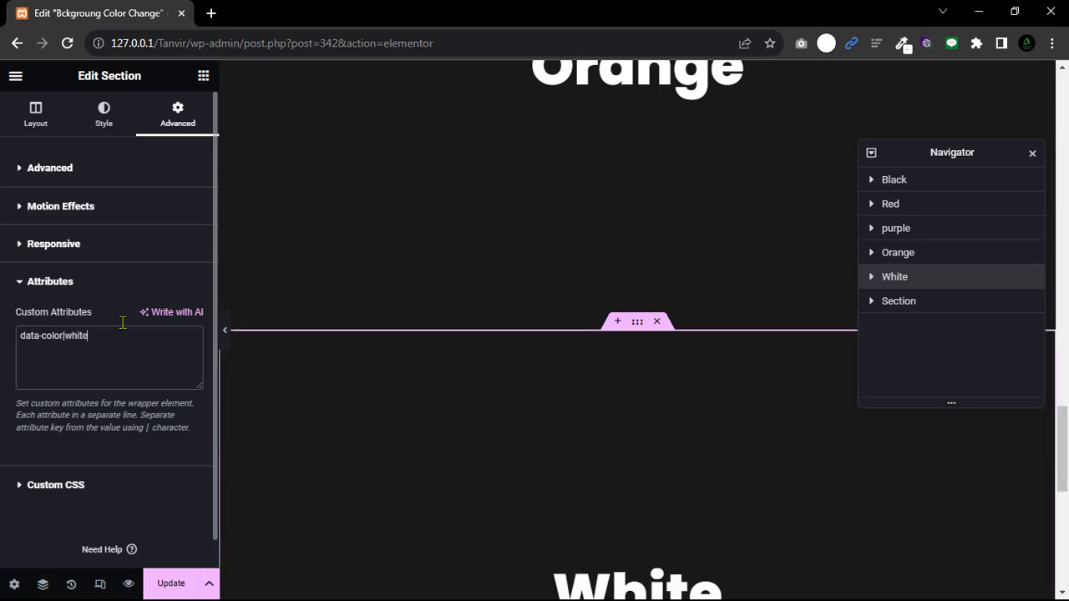
Save the page update and preview the live page, checking the background colour change from the Black section through the White section.
{"action": "left_click", "coordinate": [169, 586]}
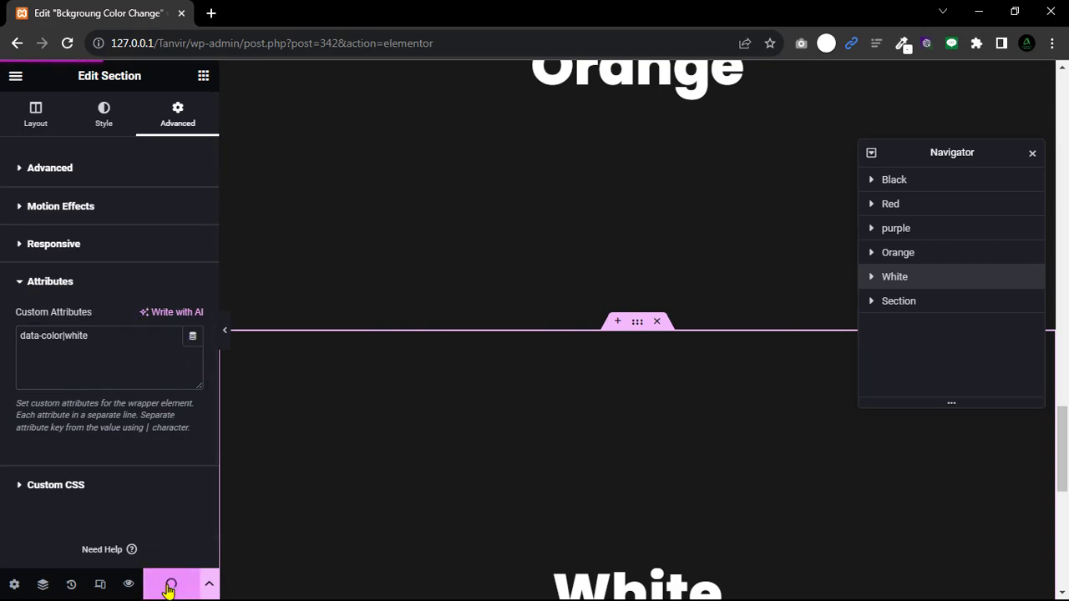
{"action": "left_click", "coordinate": [128, 585]}
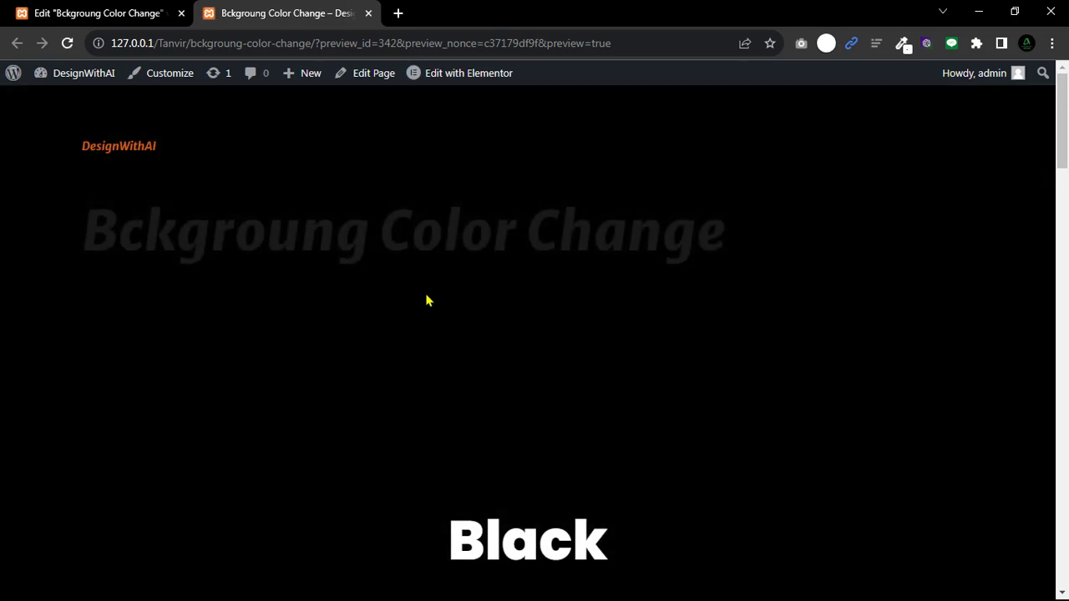
{"action": "scroll", "coordinate": [426, 294], "scroll_direction": "down", "scroll_amount": 6}
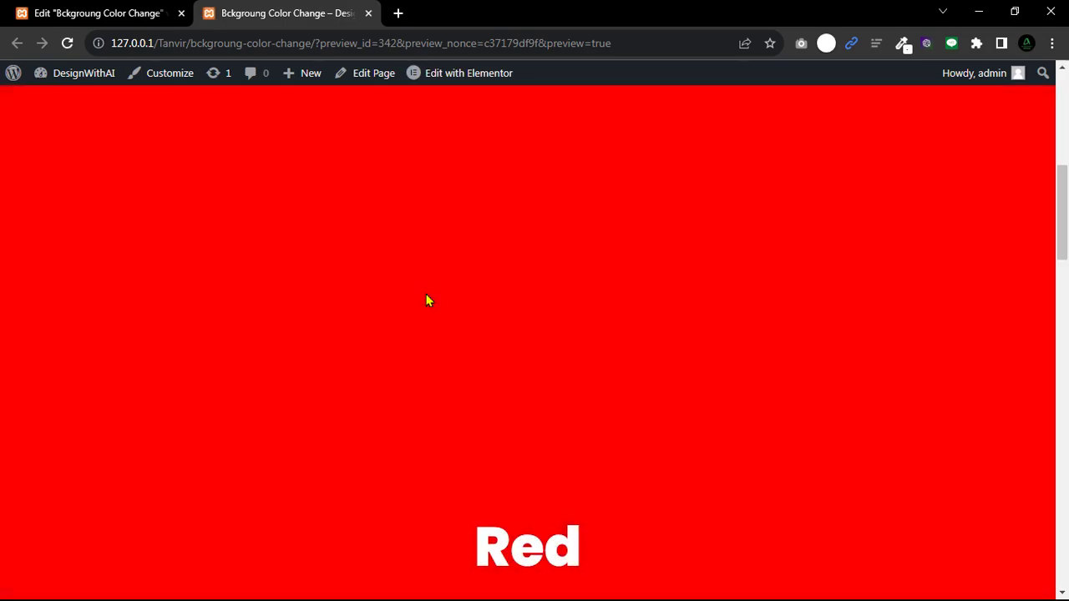
{"action": "scroll", "coordinate": [426, 295], "scroll_direction": "down", "scroll_amount": 6}
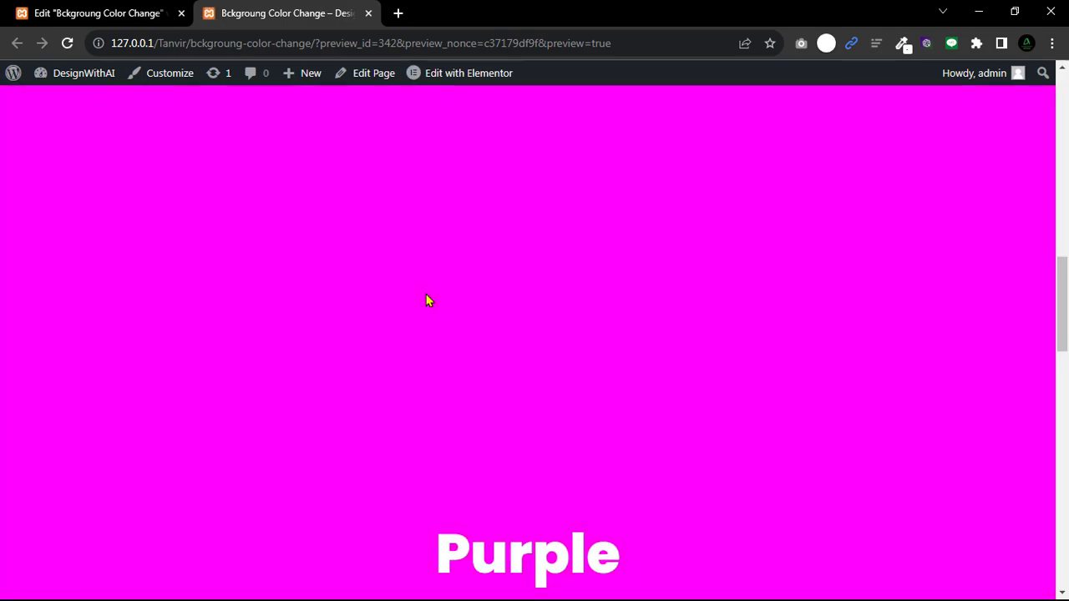
{"action": "scroll", "coordinate": [425, 301], "scroll_direction": "down", "scroll_amount": 6}
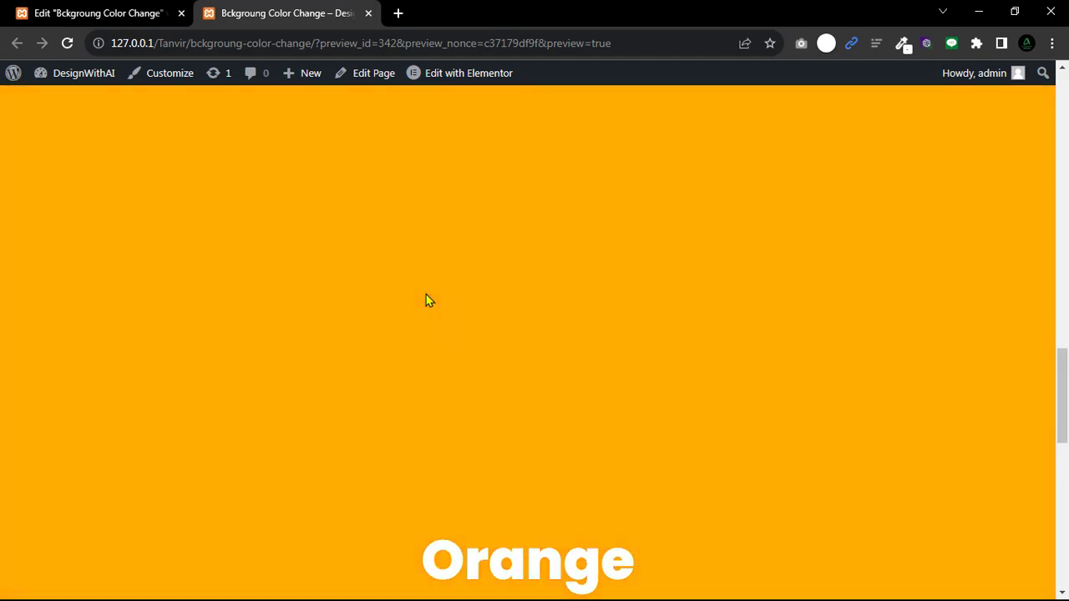
{"action": "scroll", "coordinate": [426, 301], "scroll_direction": "down", "scroll_amount": 3}
{"action": "scroll", "coordinate": [425, 300], "scroll_direction": "down", "scroll_amount": 3}
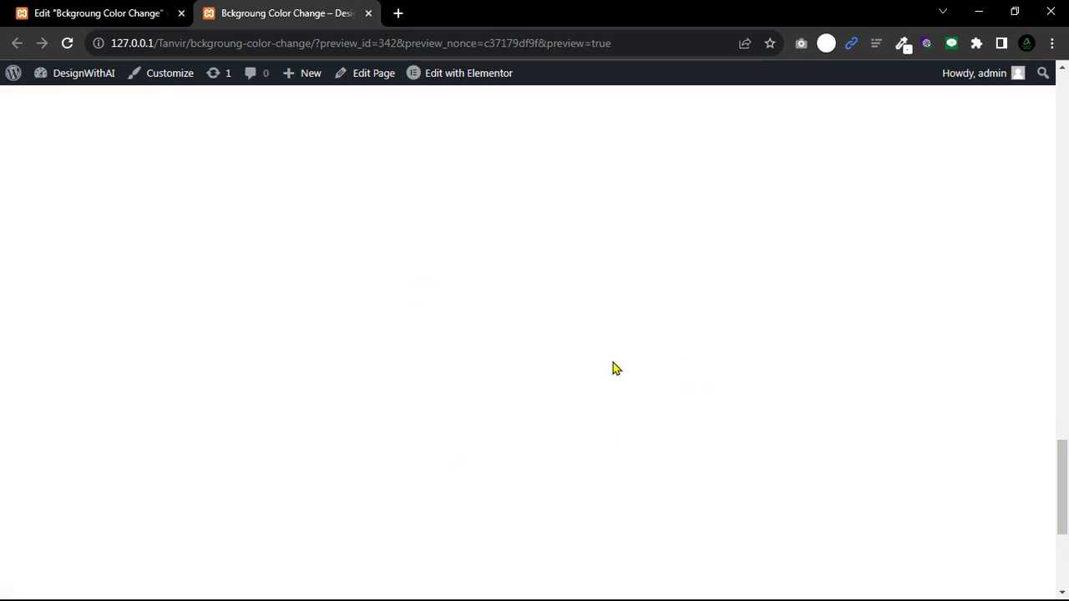
Set the White section's heading text colour to #000000 in the Elementor editor and update the page.
{"action": "key", "text": "ctrl+shift+Tab"}
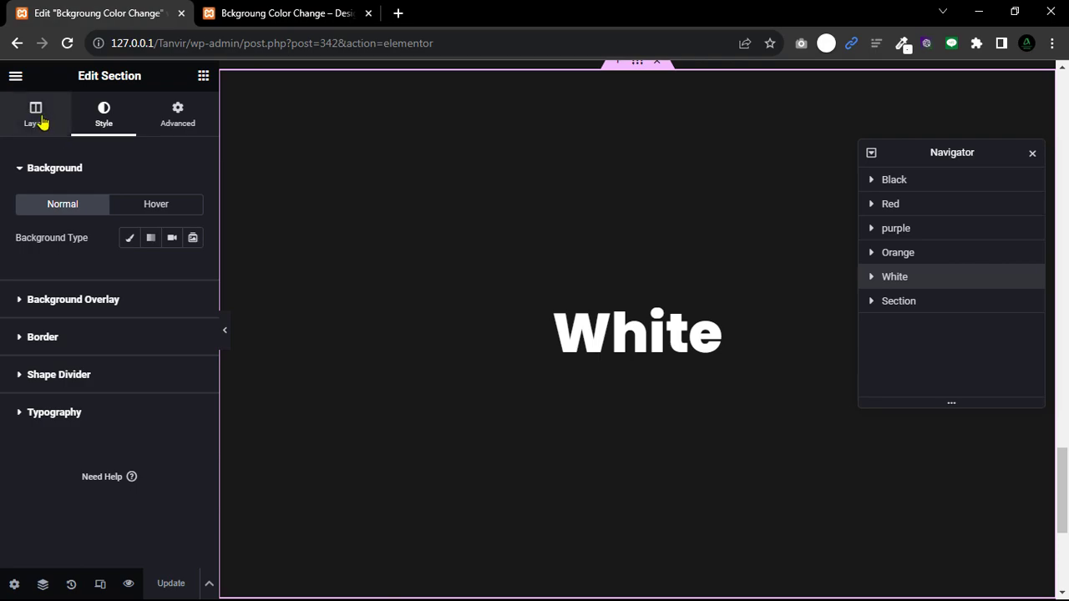
{"action": "left_click", "coordinate": [594, 324]}
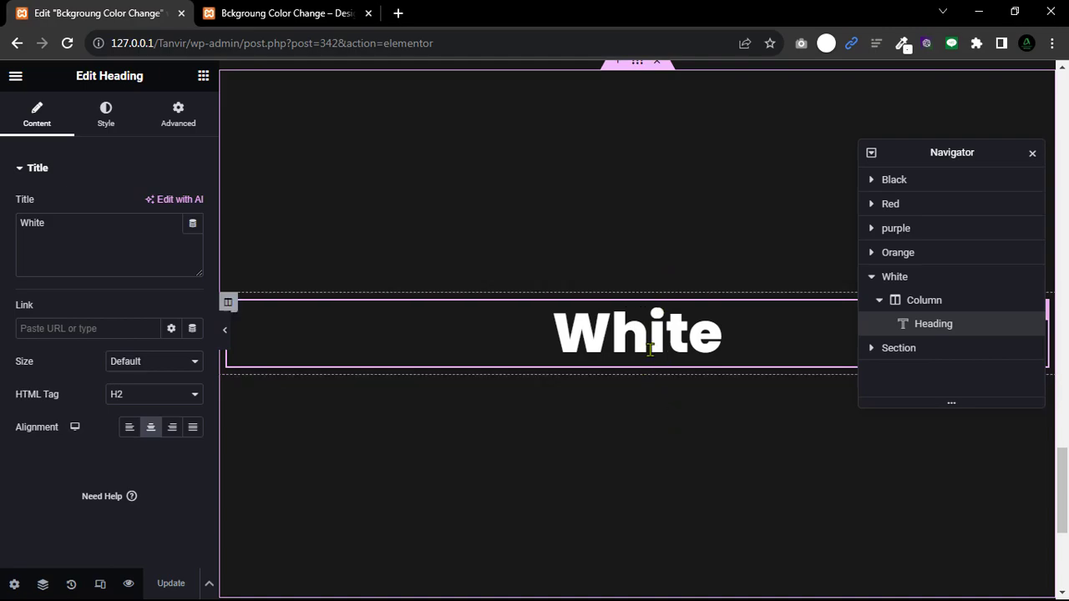
{"action": "left_click", "coordinate": [105, 115]}
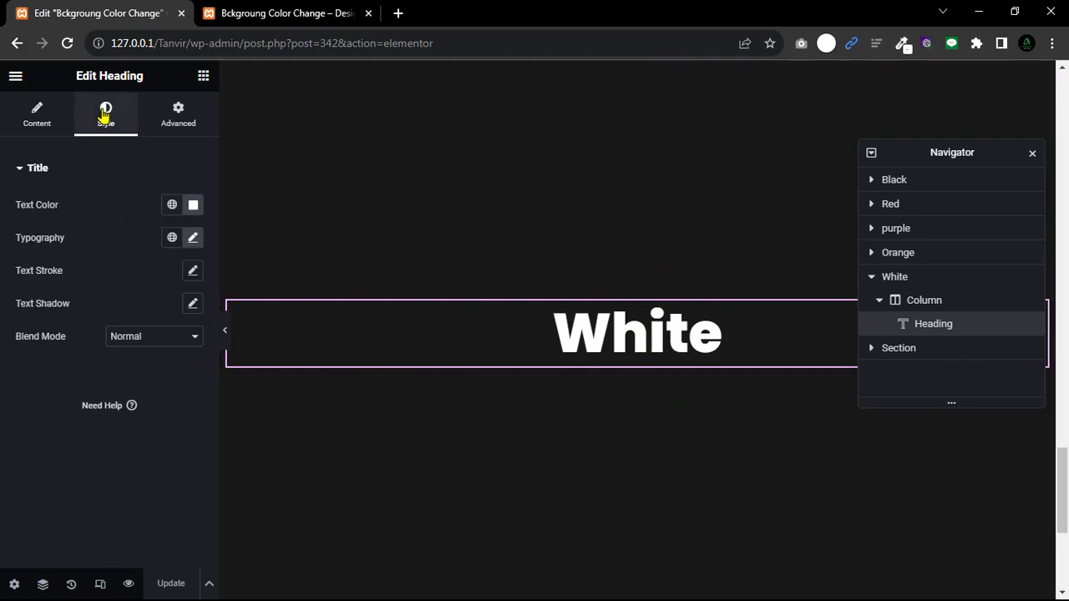
{"action": "left_click", "coordinate": [193, 238]}
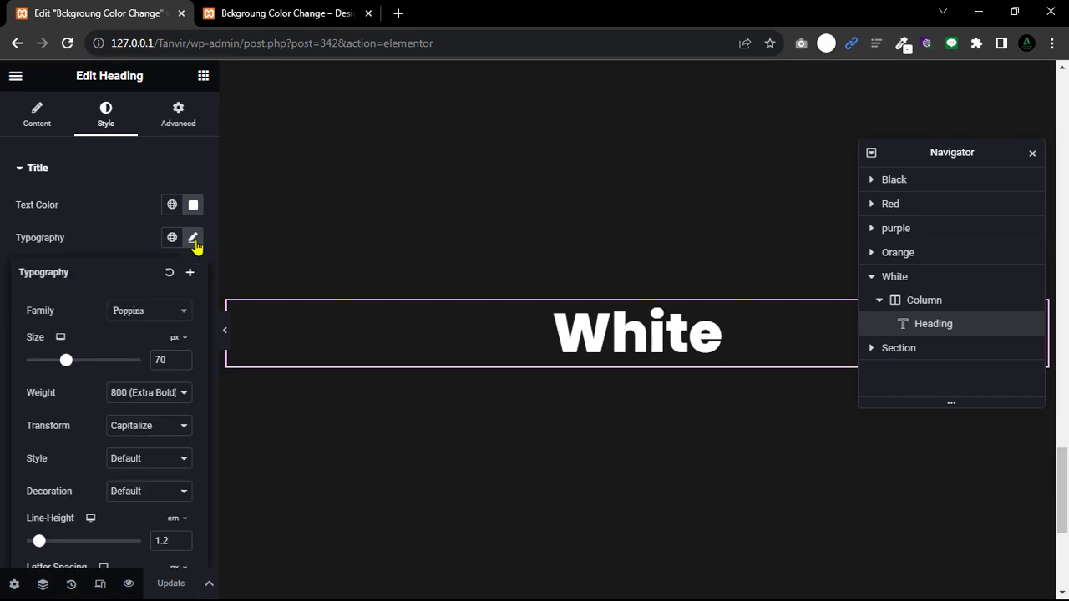
{"action": "left_click", "coordinate": [193, 239]}
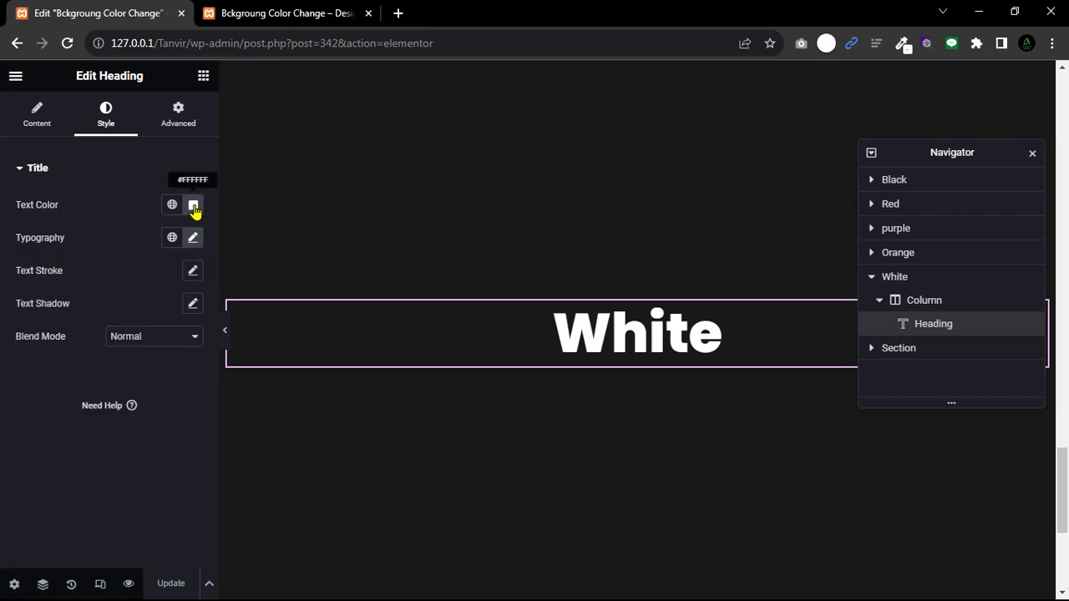
{"action": "left_click", "coordinate": [194, 206]}
{"action": "left_click_drag", "start_coordinate": [119, 368], "coordinate": [88, 401]}
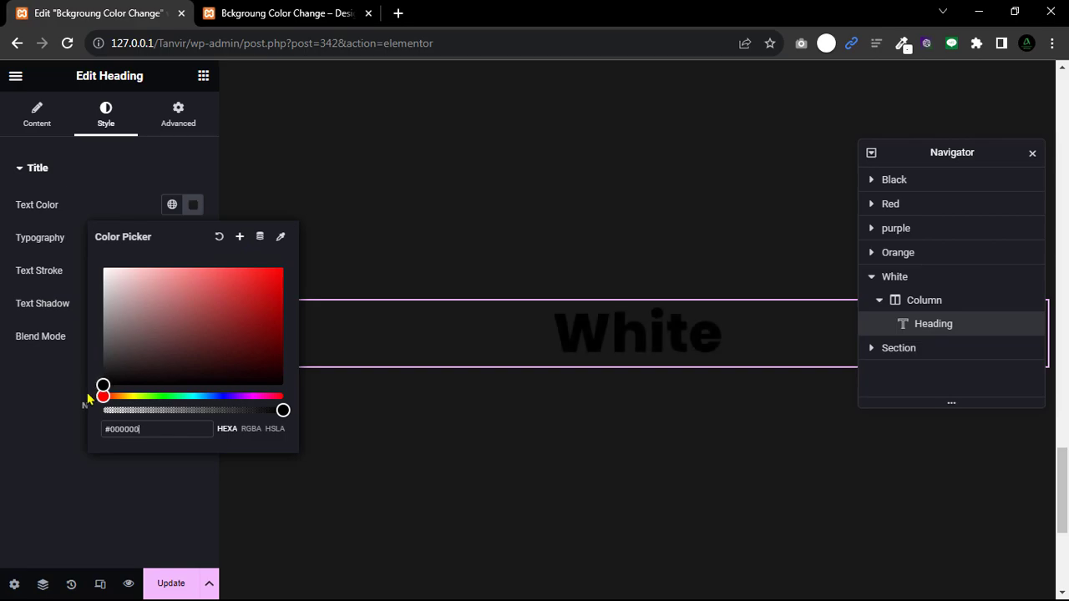
{"action": "left_click", "coordinate": [52, 420]}
{"action": "left_click", "coordinate": [172, 583]}
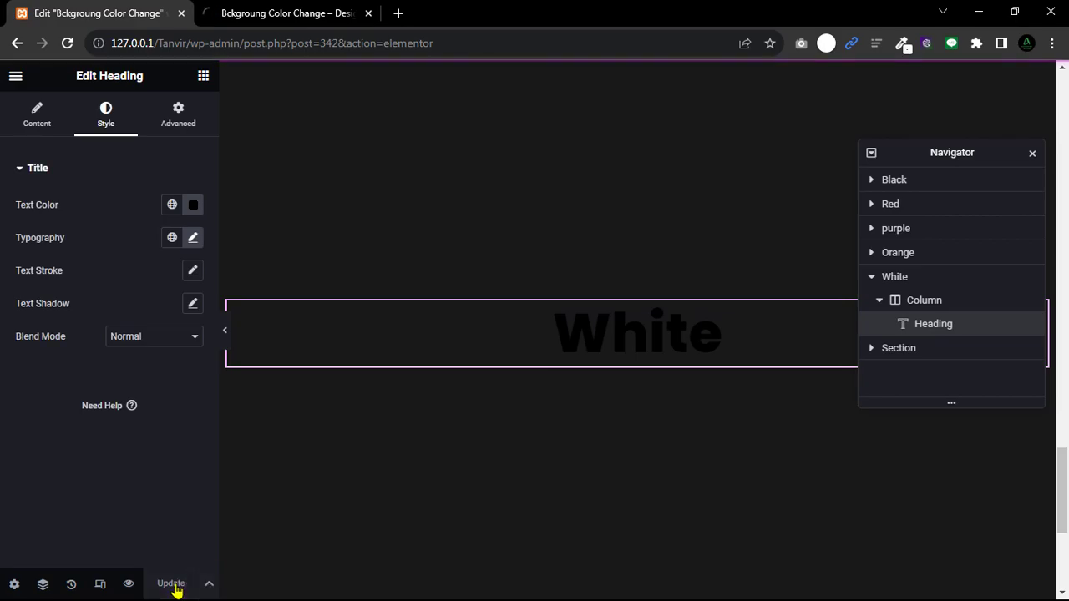
Review the updated page preview from the Black section downward to check the scroll colour changes.
{"action": "left_click", "coordinate": [264, 17]}
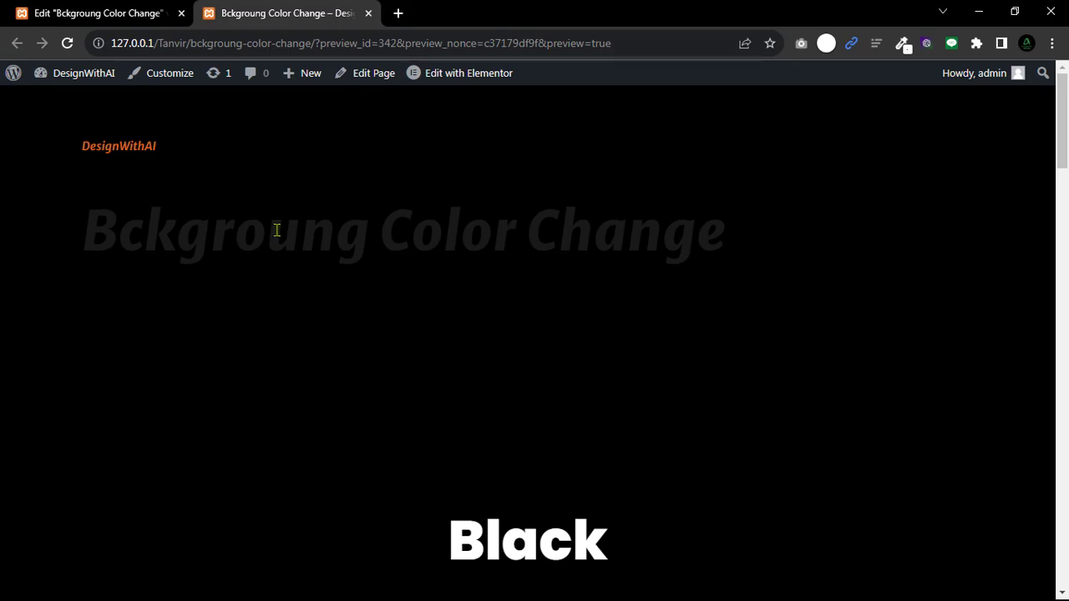
{"action": "scroll", "coordinate": [378, 334], "scroll_direction": "down", "scroll_amount": 10}
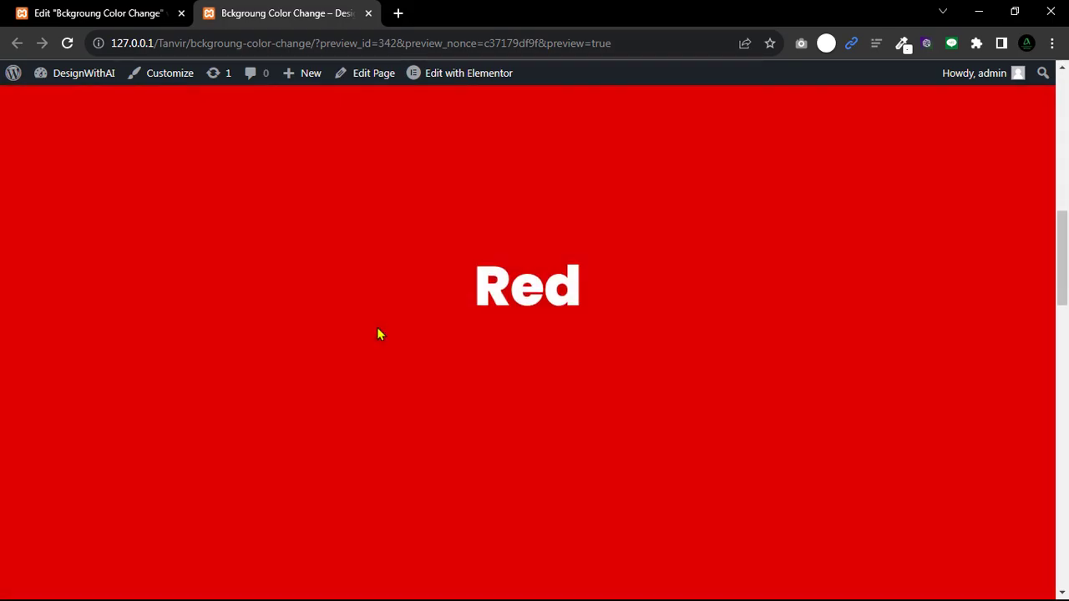
{"action": "scroll", "coordinate": [377, 334], "scroll_direction": "down", "scroll_amount": 10}
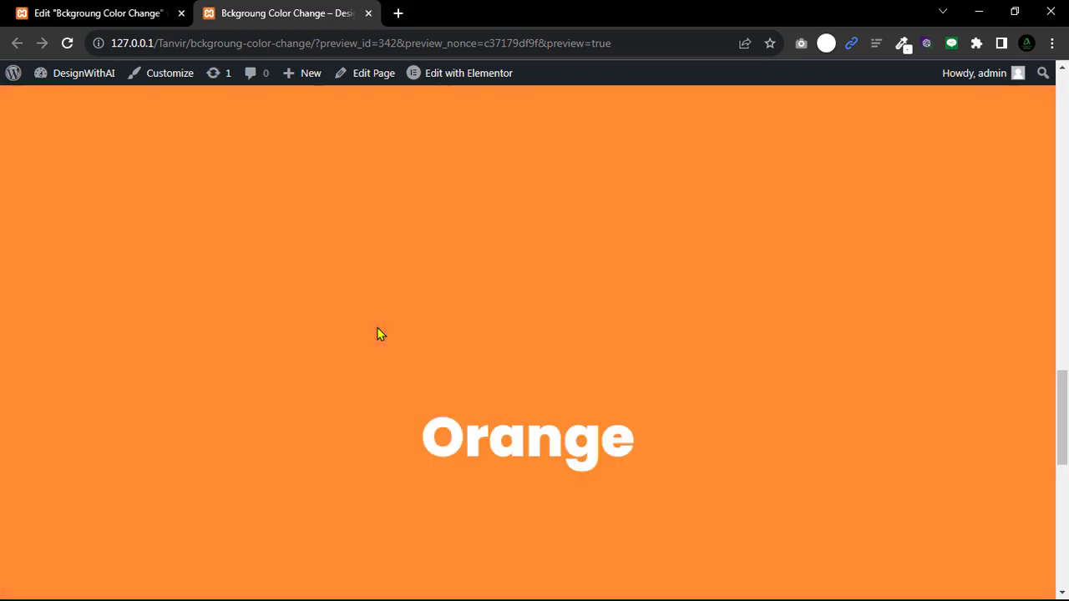